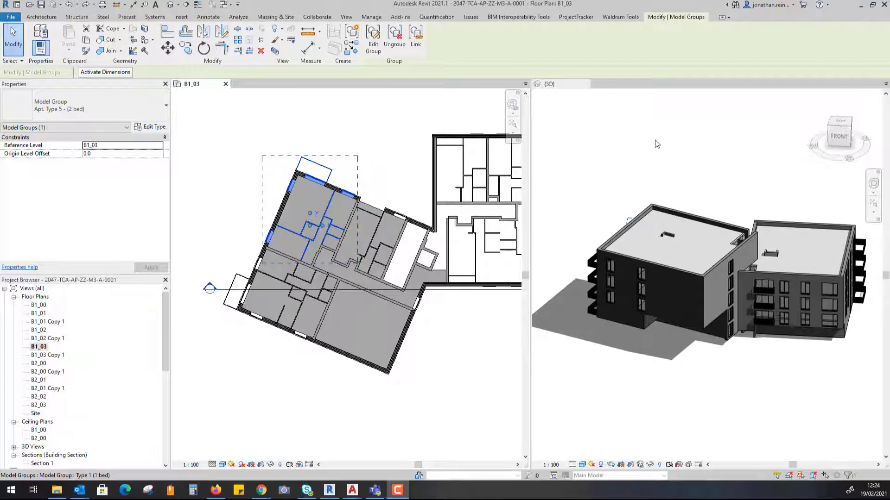
Examine the stacked Apt. Type 5 (2 bed) groups in the 3D view and the Aprt Type 8 (2-bed) group in plan B1_03
{"action": "middle_click_drag", "start_coordinate": [619, 177], "coordinate": [762, 315], "text": "shift"}
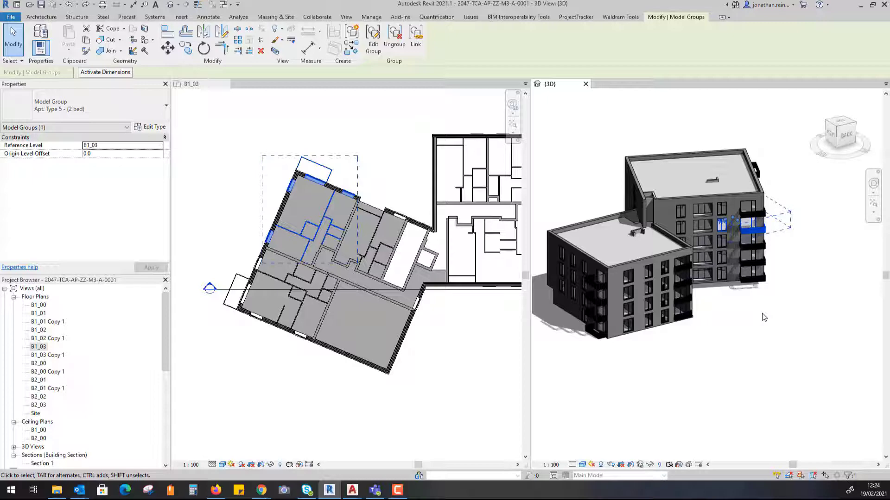
{"action": "scroll", "coordinate": [760, 315], "scroll_direction": "up", "scroll_amount": 5}
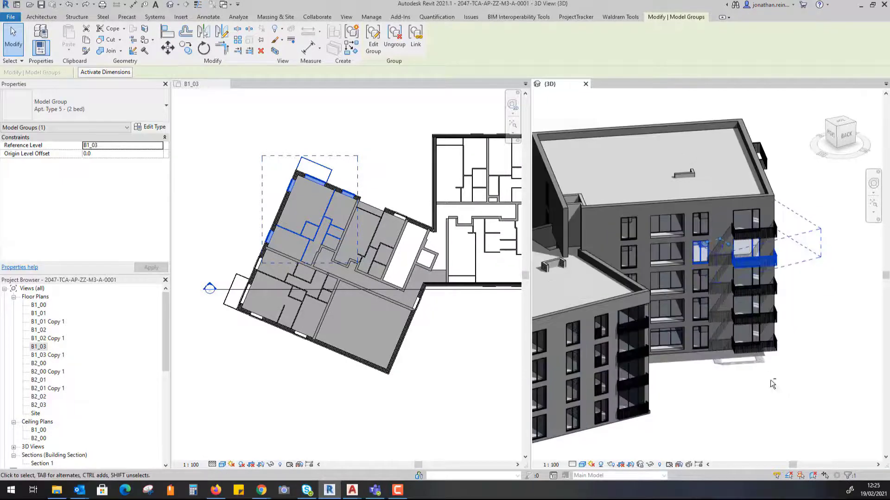
{"action": "scroll", "coordinate": [753, 333], "scroll_direction": "down", "scroll_amount": 2}
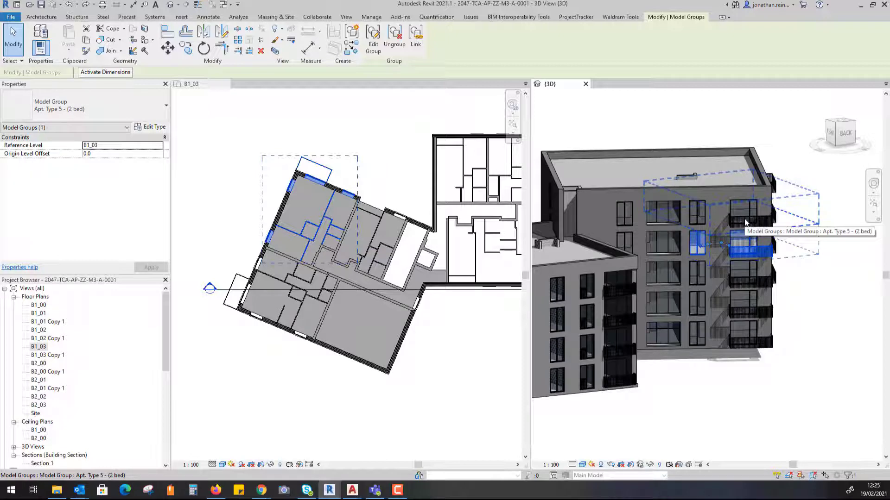
{"action": "left_click", "coordinate": [744, 370]}
{"action": "left_click", "coordinate": [744, 348]}
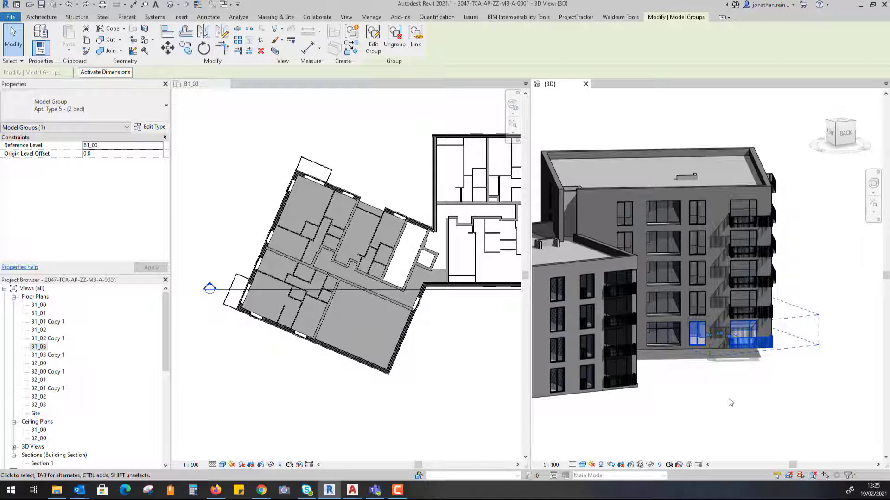
{"action": "left_click", "coordinate": [746, 408]}
{"action": "left_click", "coordinate": [447, 415]}
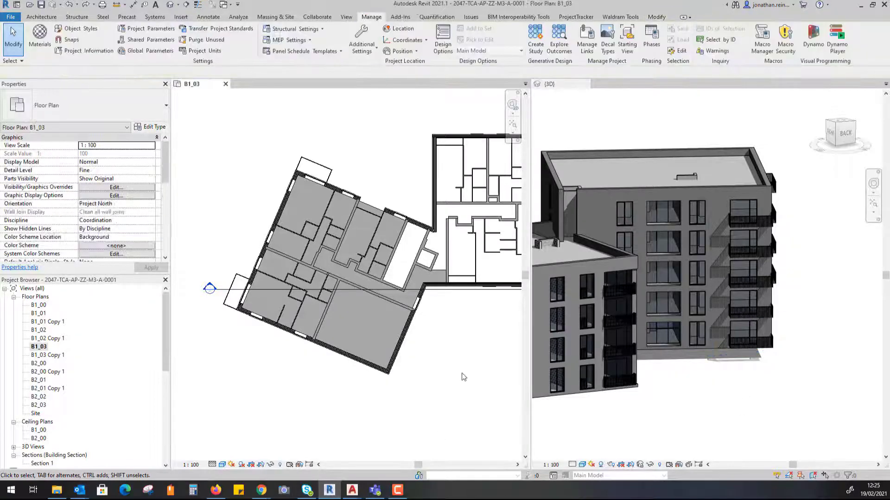
{"action": "middle_click_drag", "start_coordinate": [439, 375], "coordinate": [404, 351]}
{"action": "scroll", "coordinate": [342, 338], "scroll_direction": "up", "scroll_amount": 3}
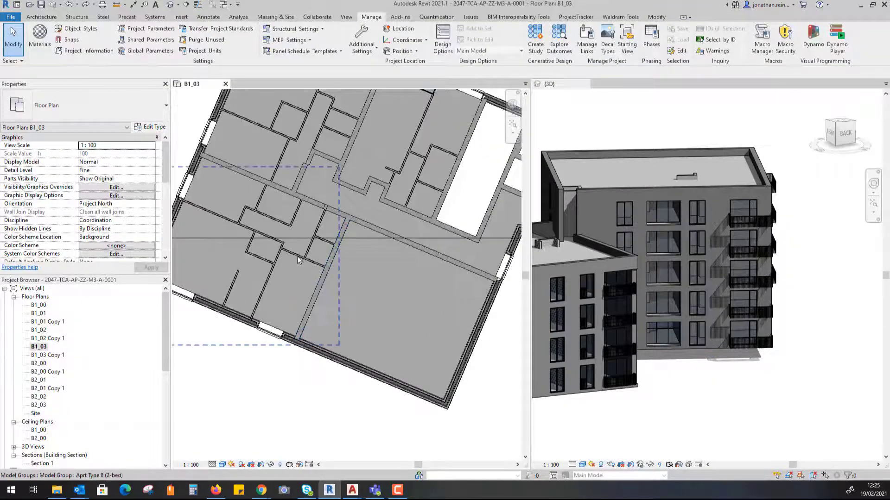
{"action": "left_click", "coordinate": [298, 258]}
{"action": "scroll", "coordinate": [415, 330], "scroll_direction": "down", "scroll_amount": 2}
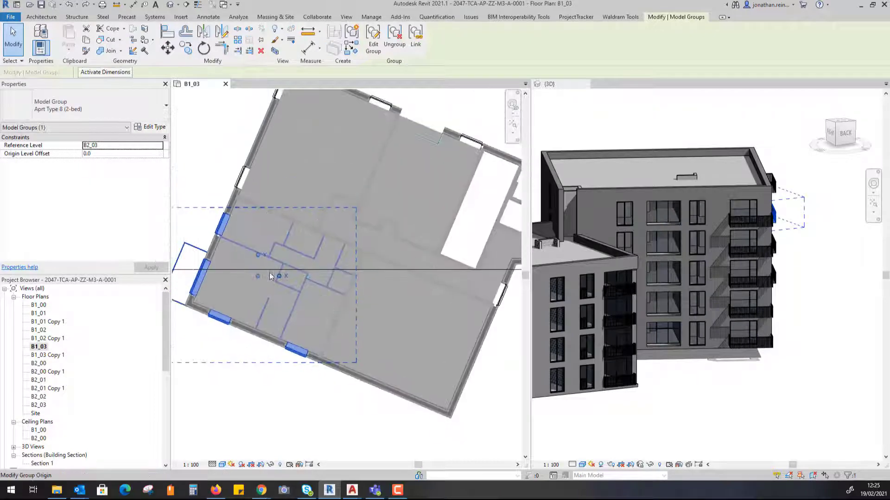
{"action": "scroll", "coordinate": [415, 329], "scroll_direction": "up", "scroll_amount": 2}
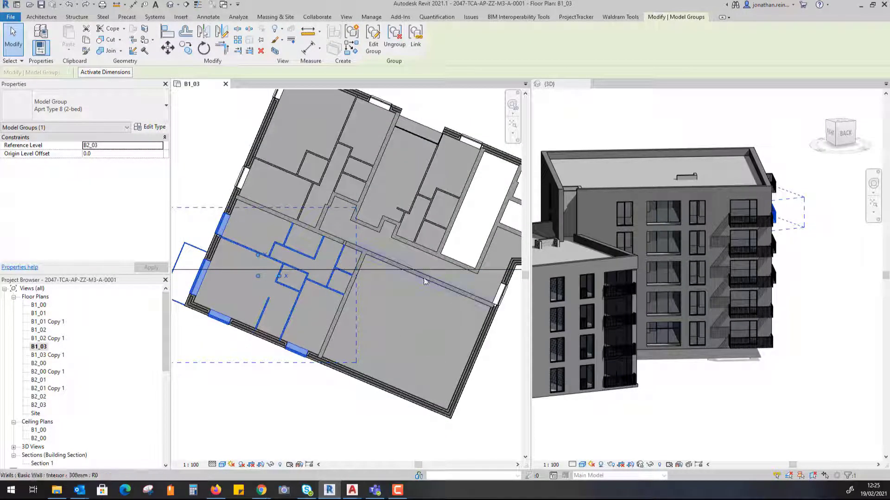
{"action": "left_click", "coordinate": [412, 330]}
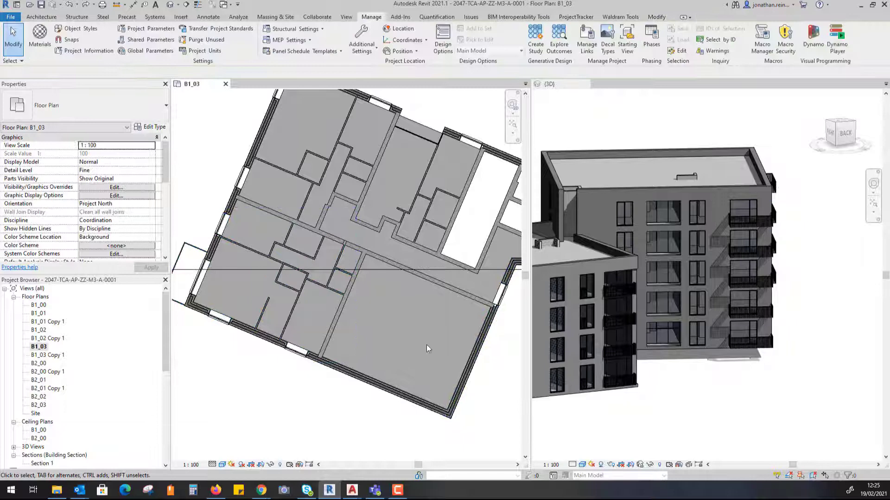
Draw an Interior - 100mm wall across the empty apartment, from the party wall to the exterior end wall, in line with the neighbouring partition
{"action": "key", "text": "w"}
{"action": "key", "text": "a"}
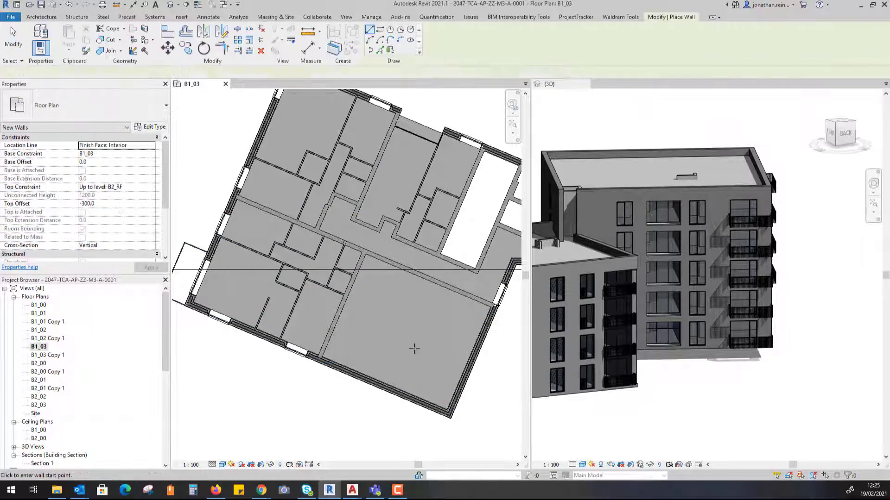
{"action": "scroll", "coordinate": [397, 377], "scroll_direction": "up", "scroll_amount": 5}
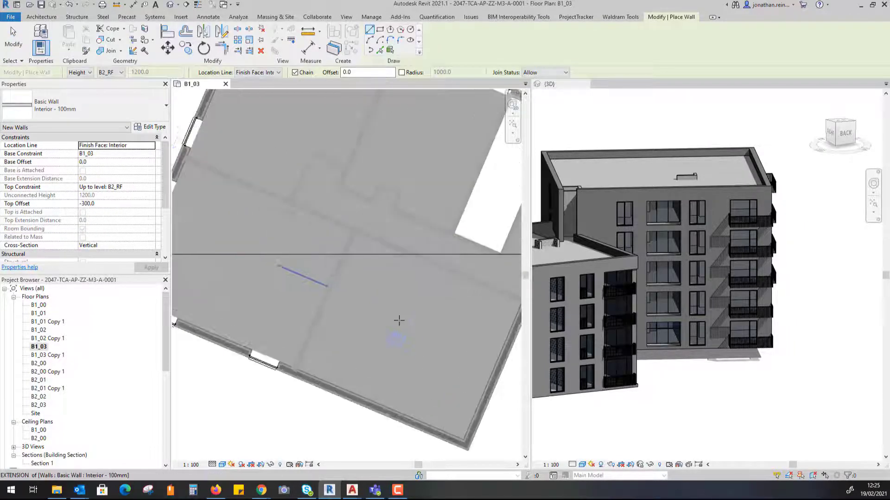
{"action": "scroll", "coordinate": [323, 227], "scroll_direction": "down", "scroll_amount": 2}
{"action": "left_click", "coordinate": [320, 227]}
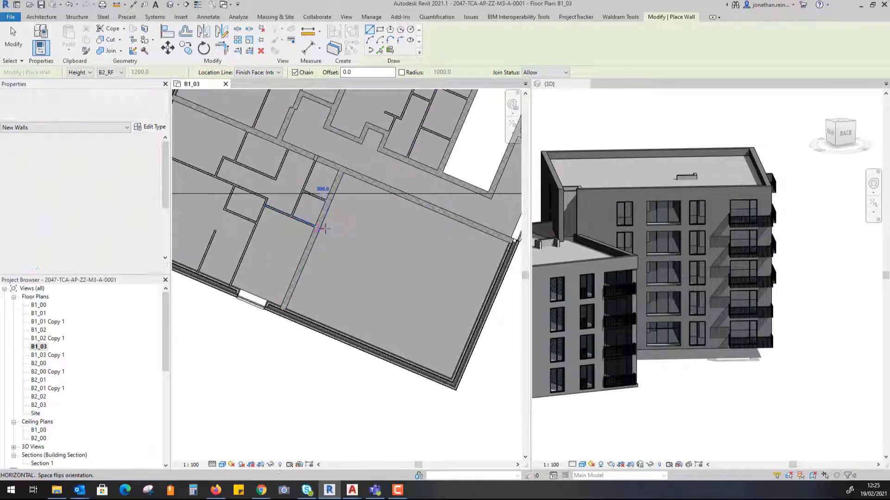
{"action": "left_click", "coordinate": [485, 292]}
{"action": "key", "text": "Escape"}
{"action": "key", "text": "Escape"}
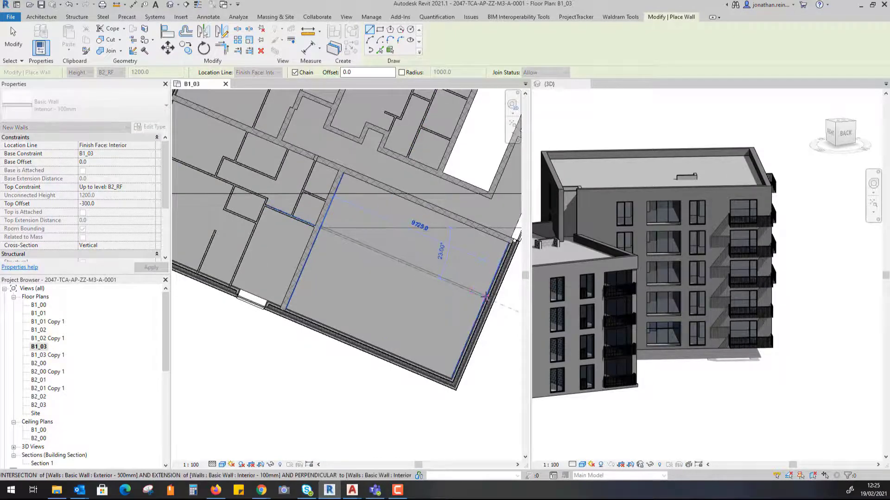
Draw an Interior - 100mm wall perpendicular from the long partition to the long exterior wall, dividing the space into two rooms
{"action": "key", "text": "w"}
{"action": "key", "text": "a"}
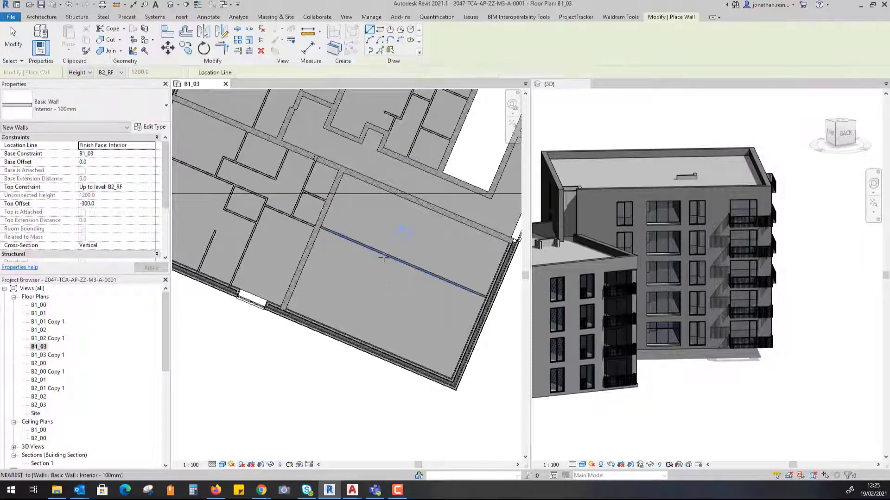
{"action": "left_click", "coordinate": [351, 340]}
{"action": "left_click", "coordinate": [350, 340]}
{"action": "key", "text": "Escape"}
{"action": "key", "text": "Escape"}
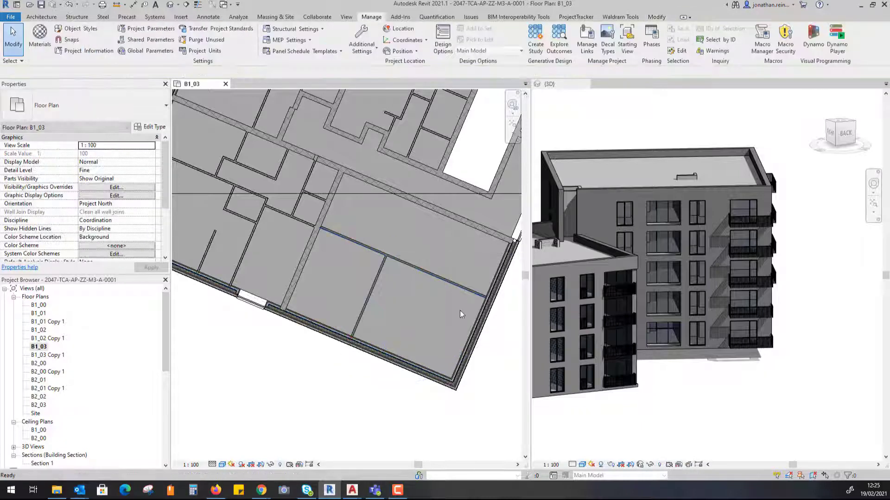
Draw a short Interior - 100mm wall from the long partition to the corridor wall, near the exterior end wall
{"action": "key", "text": "w"}
{"action": "key", "text": "a"}
{"action": "left_click", "coordinate": [445, 280]}
{"action": "left_click", "coordinate": [466, 226]}
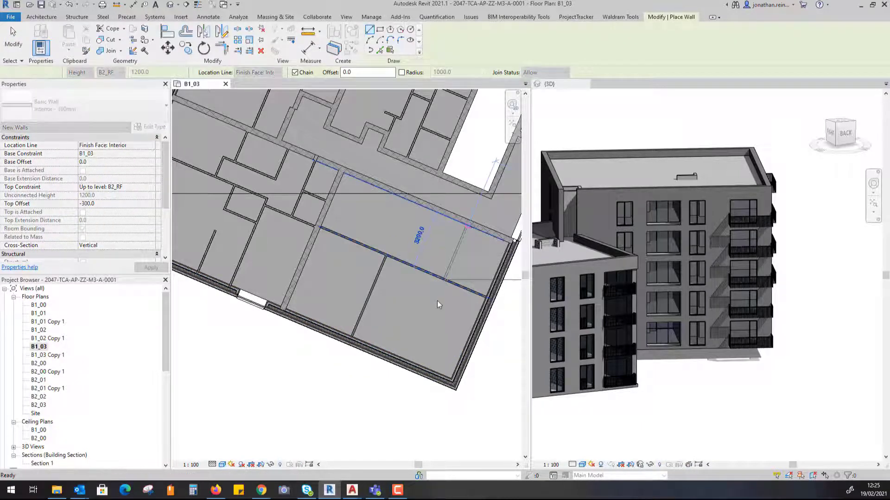
{"action": "key", "text": "Escape"}
{"action": "key", "text": "Escape"}
Place M_Single-Flush 1010 x 2134mm doors in the short corridor-side wall and in the long partition beside the dividing wall
{"action": "key", "text": "d"}
{"action": "key", "text": "r"}
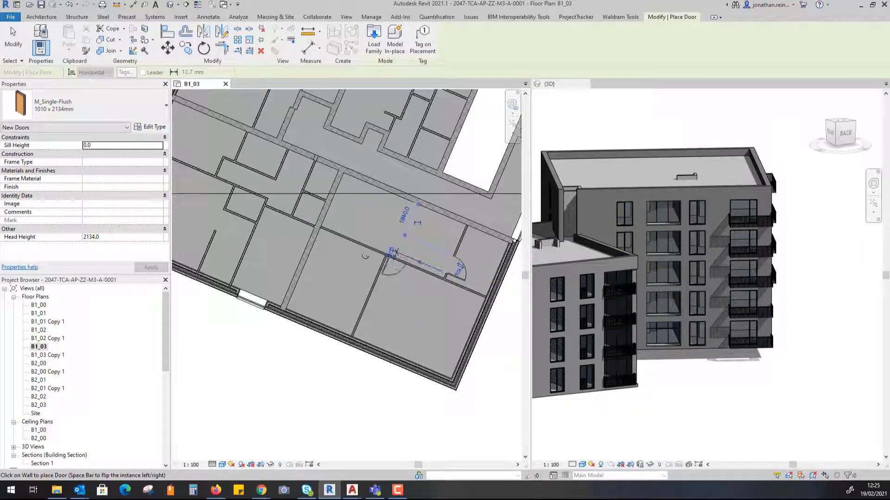
{"action": "left_click", "coordinate": [394, 252]}
{"action": "key", "text": "Escape"}
{"action": "key", "text": "Escape"}
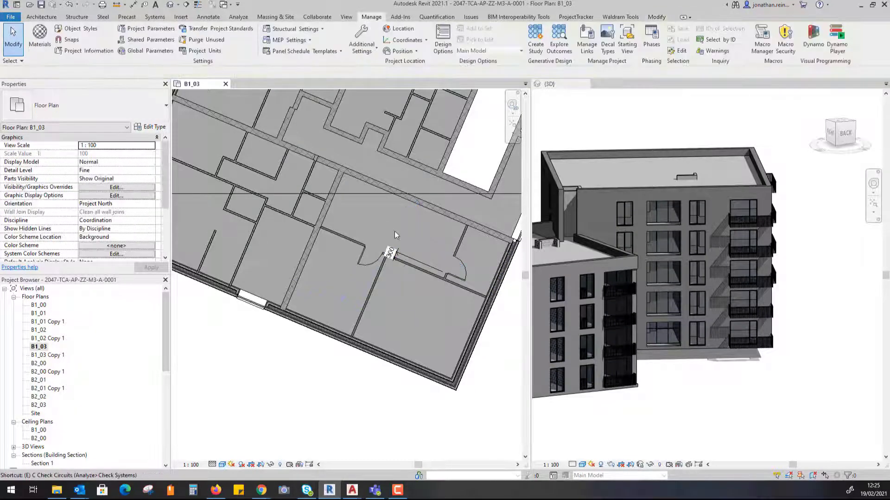
Draw a chained, stepped Interior - 100mm wall from the long partition beside the door to the corridor wall
{"action": "key", "text": "w"}
{"action": "key", "text": "a"}
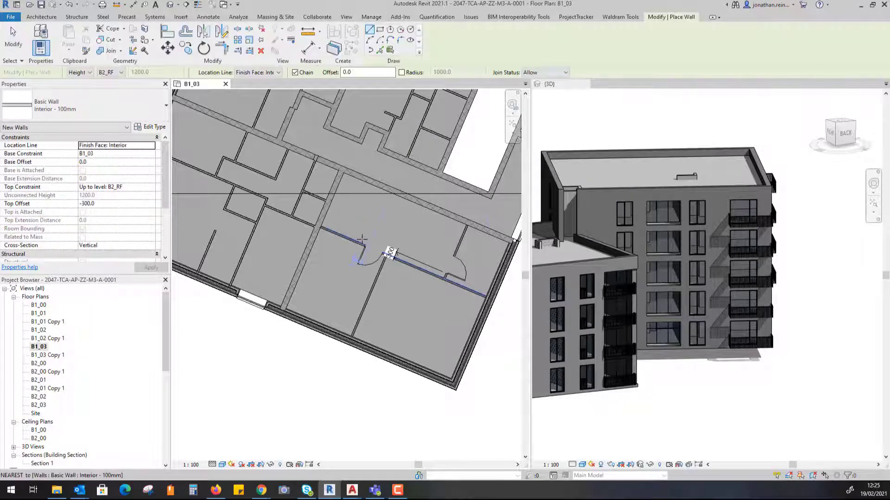
{"action": "left_click", "coordinate": [363, 243]}
{"action": "left_click", "coordinate": [375, 212]}
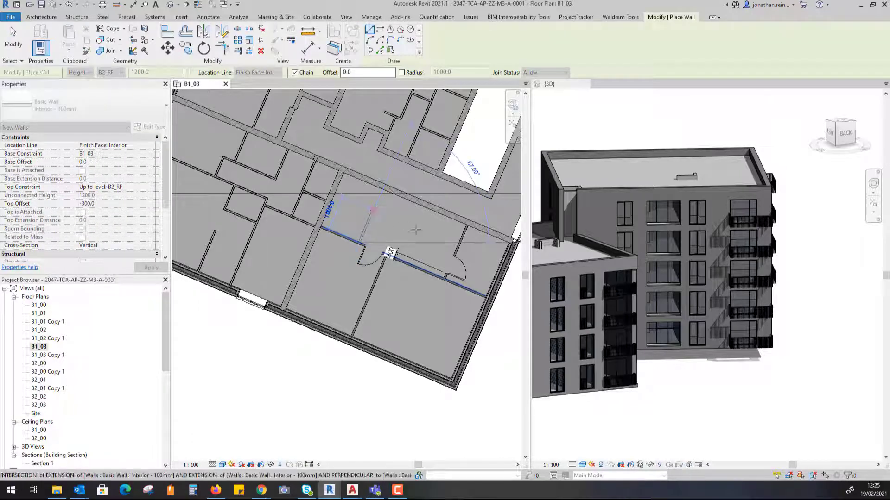
{"action": "key", "text": "Escape"}
{"action": "key", "text": "Escape"}
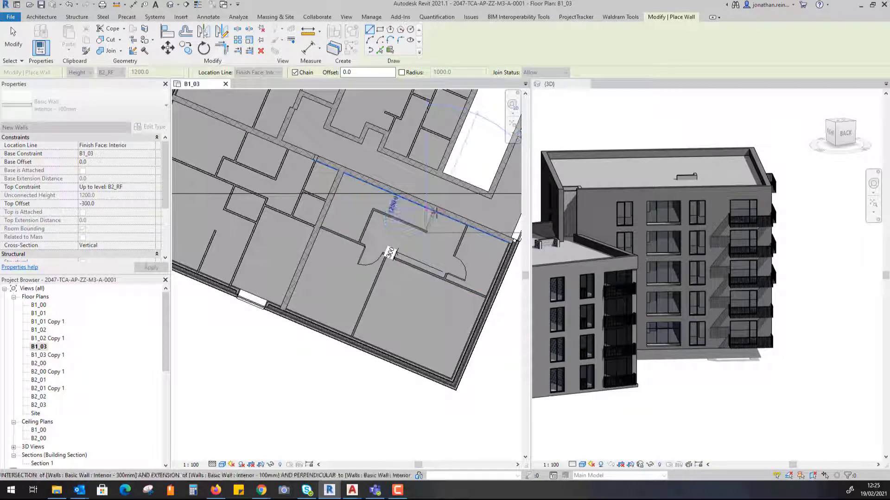
{"action": "key", "text": "w"}
{"action": "key", "text": "a"}
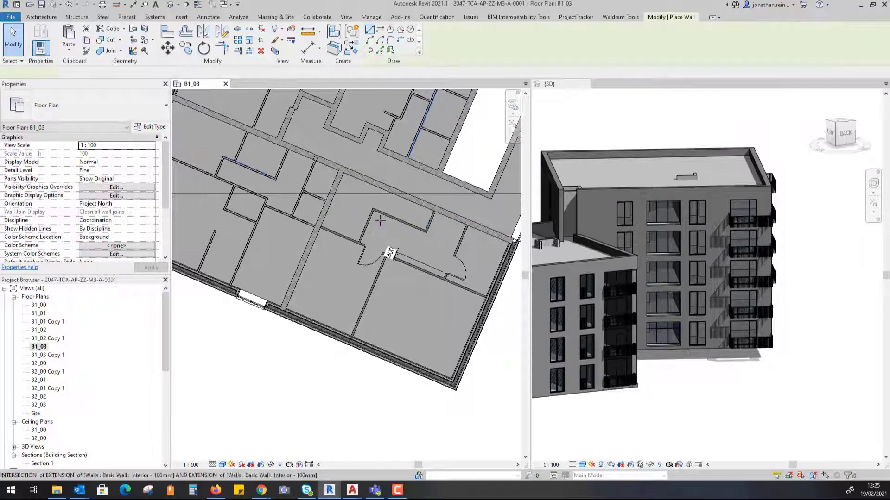
{"action": "key", "text": "Escape"}
Place an M_Single-Flush 1010 x 2134mm door in the first short segment of the stepped wall
{"action": "key", "text": "d"}
{"action": "key", "text": "r"}
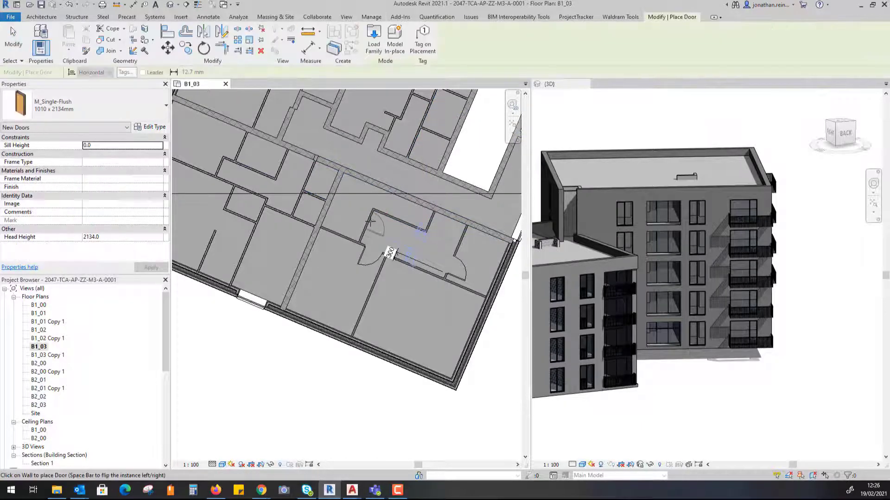
{"action": "left_click", "coordinate": [373, 222]}
{"action": "key", "text": "Escape"}
{"action": "left_click", "coordinate": [346, 238]}
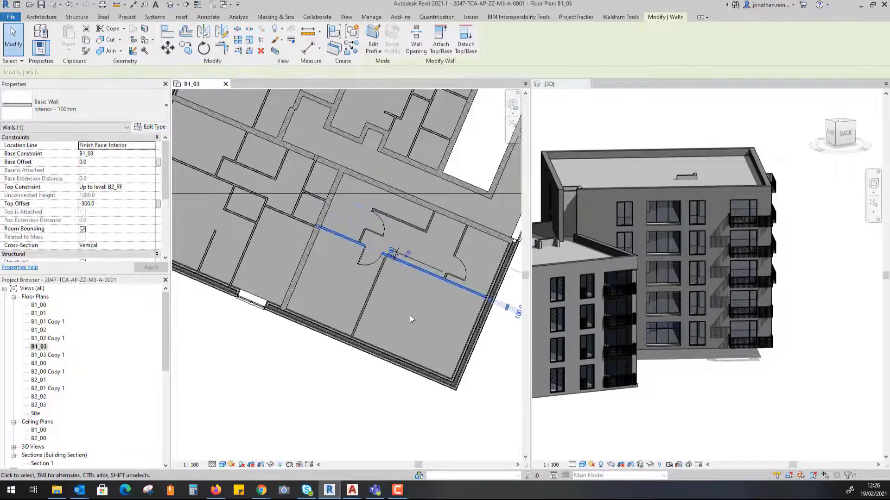
Place Windows_Dbl_Plain TCA WT-02 windows: two in the apartment's long exterior wall and one in its end wall
{"action": "scroll", "coordinate": [385, 304], "scroll_direction": "down", "scroll_amount": 1}
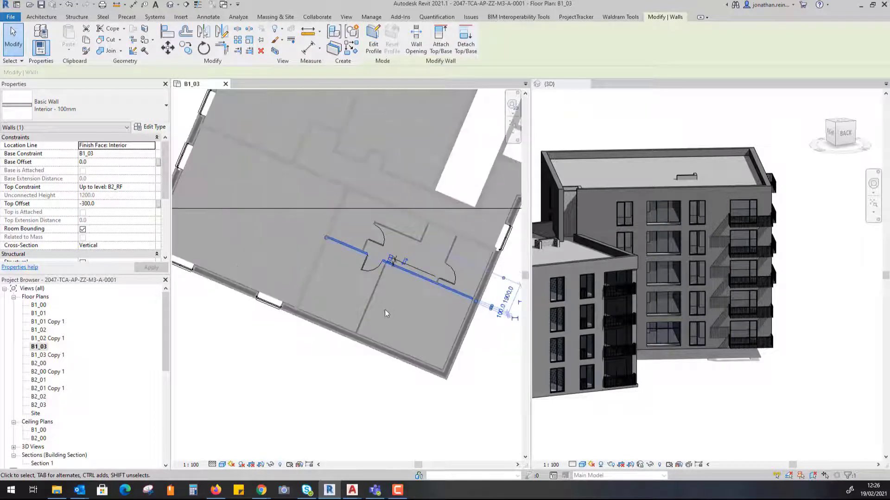
{"action": "middle_click_drag", "start_coordinate": [643, 419], "coordinate": [835, 393]}
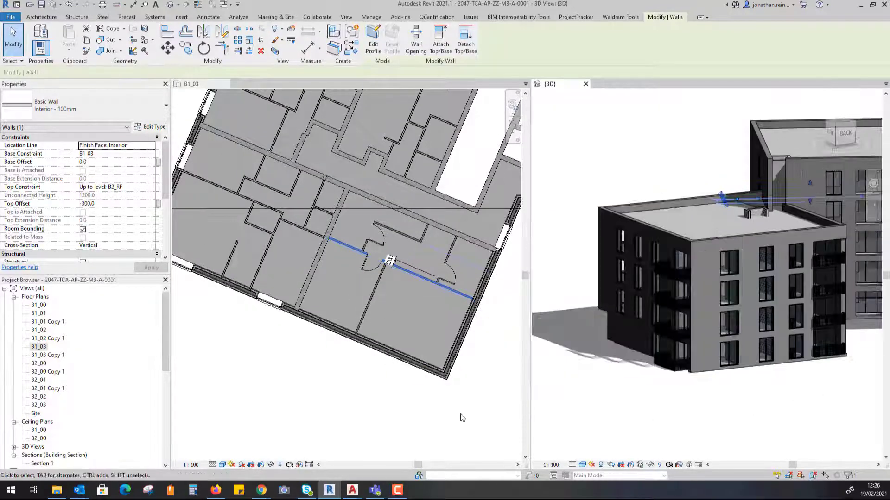
{"action": "scroll", "coordinate": [417, 324], "scroll_direction": "up", "scroll_amount": 4}
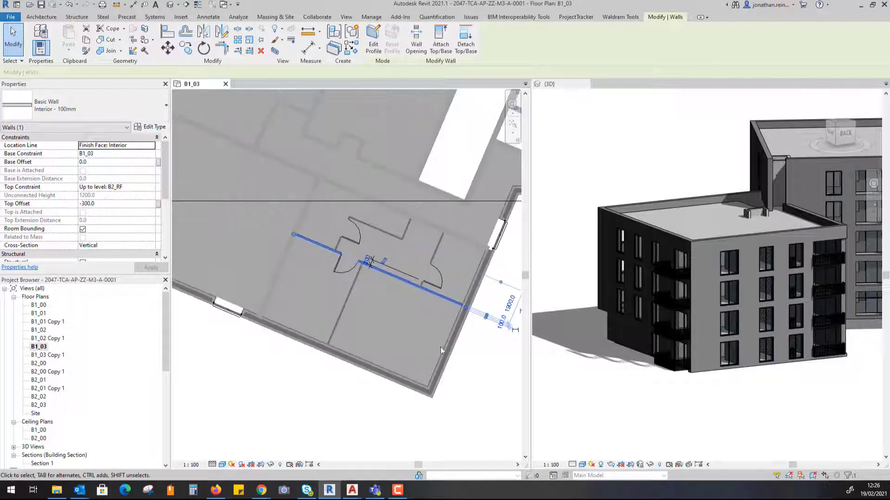
{"action": "left_click", "coordinate": [374, 310]}
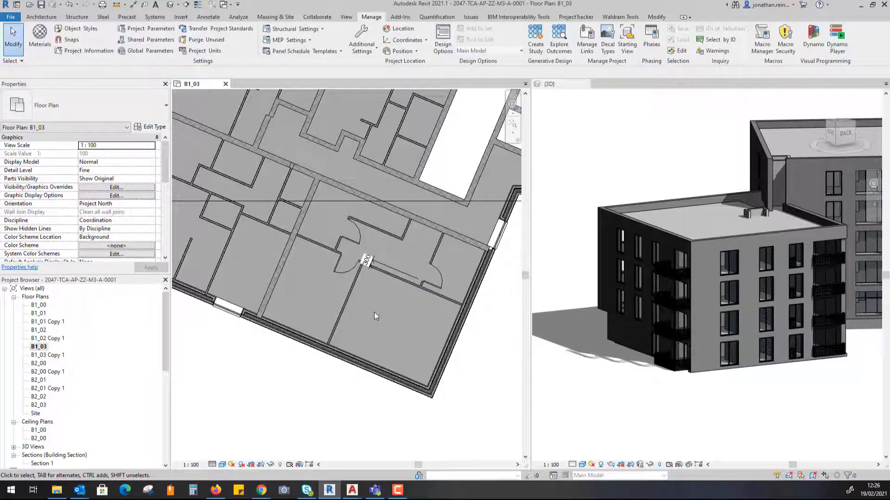
{"action": "left_click", "coordinate": [41, 17]}
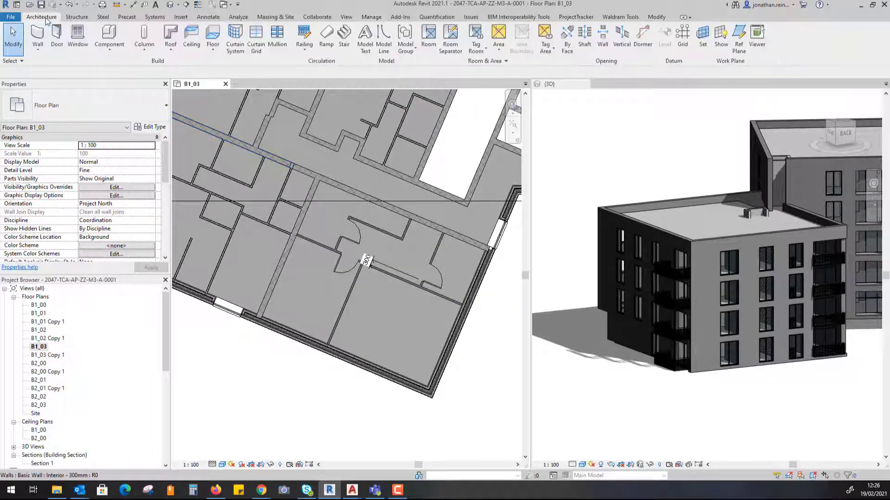
{"action": "left_click", "coordinate": [78, 39]}
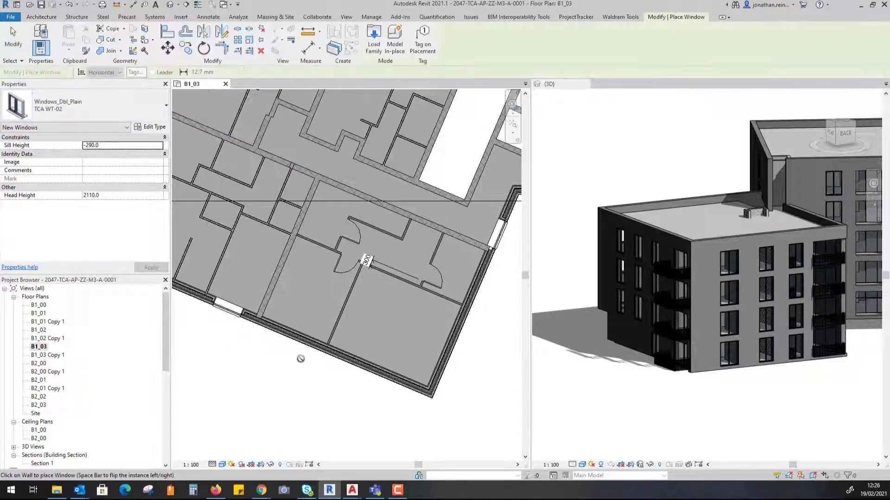
{"action": "scroll", "coordinate": [288, 334], "scroll_direction": "up", "scroll_amount": 1}
{"action": "left_click", "coordinate": [288, 334]}
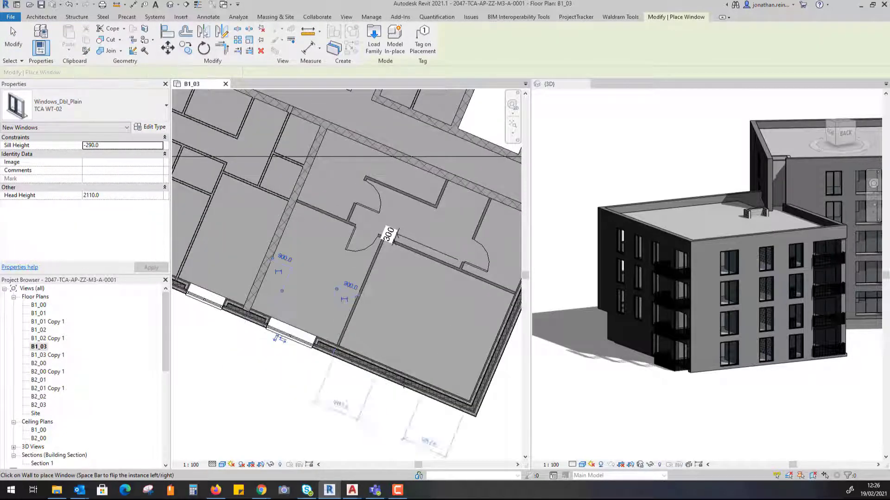
{"action": "left_click", "coordinate": [493, 355]}
{"action": "key", "text": "Escape"}
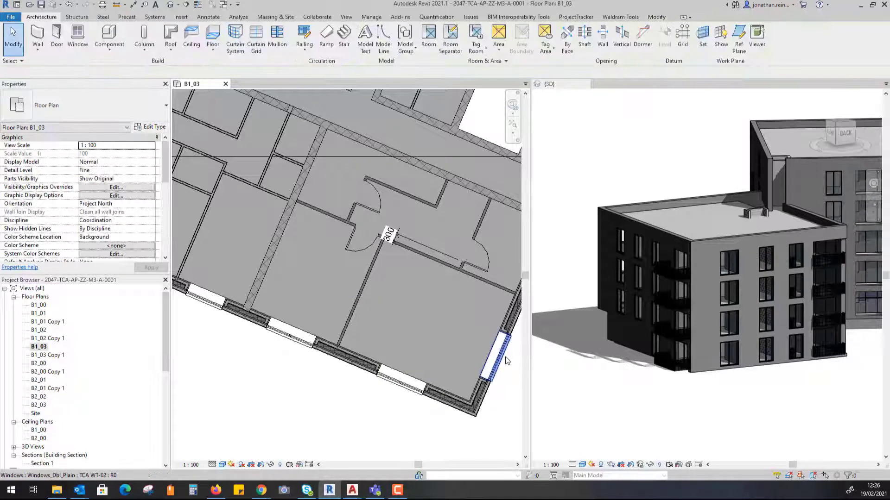
Set the sill height of the three new TCA WT-02 windows to 0
{"action": "left_click", "coordinate": [503, 361]}
{"action": "left_click", "coordinate": [404, 395], "text": "ctrl"}
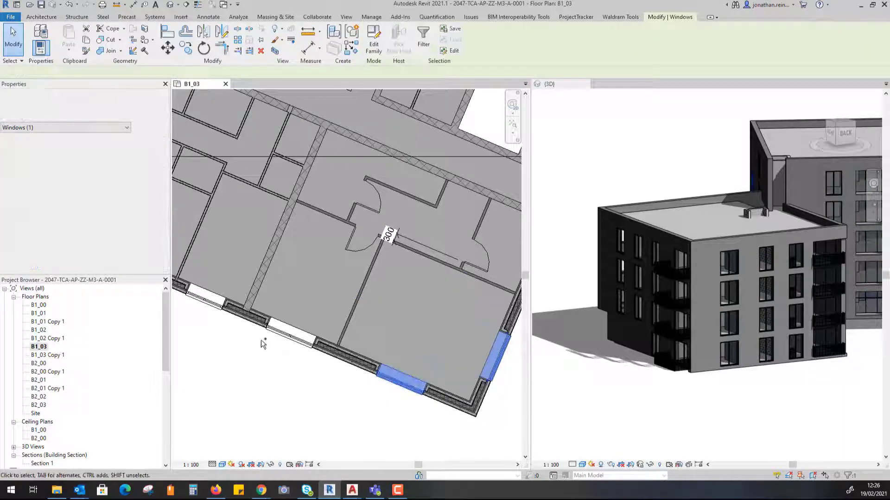
{"action": "left_click", "coordinate": [284, 343], "text": "ctrl"}
{"action": "left_click", "coordinate": [126, 153]}
{"action": "type", "text": "0"}
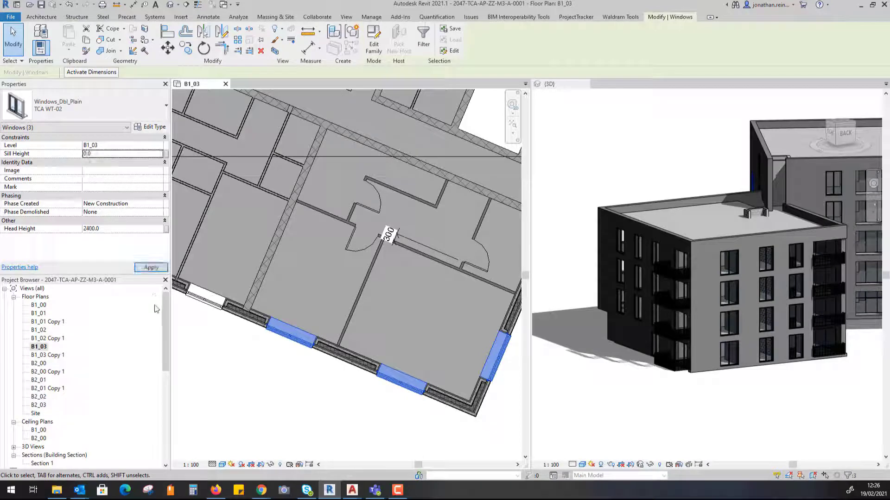
{"action": "left_click", "coordinate": [151, 269]}
{"action": "left_click", "coordinate": [379, 327]}
Group the new apartment's interior walls, doors and three windows as a model group named Apartment Type 10
{"action": "left_click", "coordinate": [360, 290]}
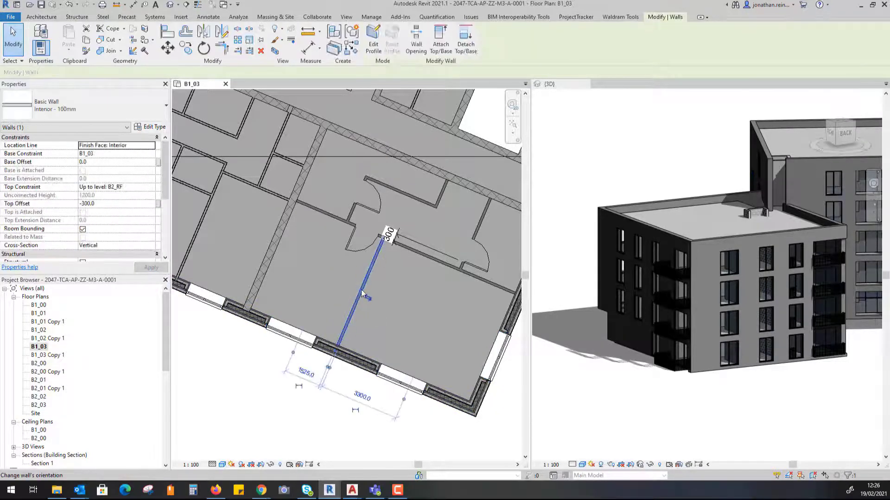
{"action": "middle_click_drag", "start_coordinate": [426, 291], "coordinate": [371, 293]}
{"action": "scroll", "coordinate": [370, 293], "scroll_direction": "down", "scroll_amount": 1}
{"action": "left_click", "coordinate": [371, 293]}
{"action": "scroll", "coordinate": [296, 201], "scroll_direction": "up", "scroll_amount": 2}
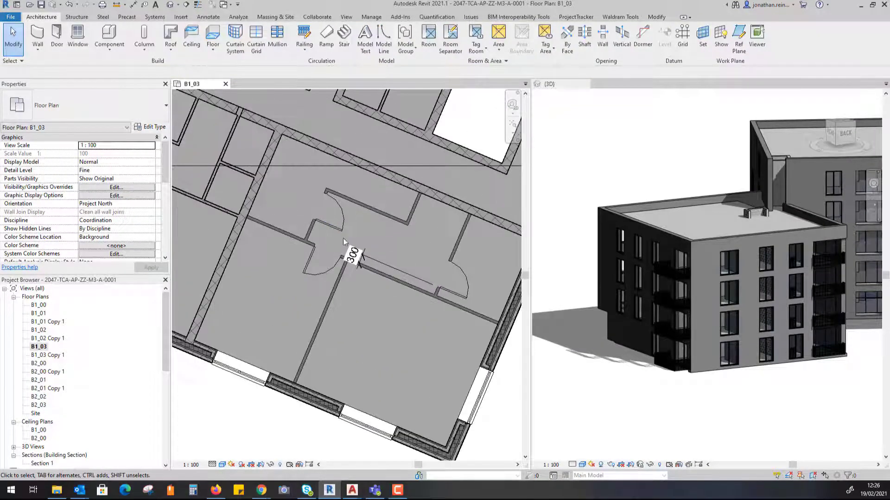
{"action": "left_click", "coordinate": [276, 235]}
{"action": "left_click", "coordinate": [333, 300], "text": "ctrl"}
{"action": "left_click", "coordinate": [309, 270], "text": "ctrl"}
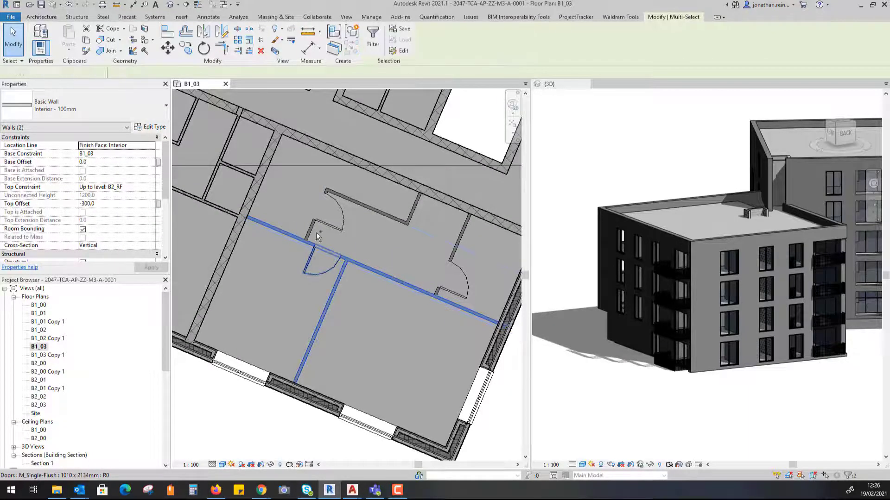
{"action": "left_click", "coordinate": [332, 224], "text": "ctrl"}
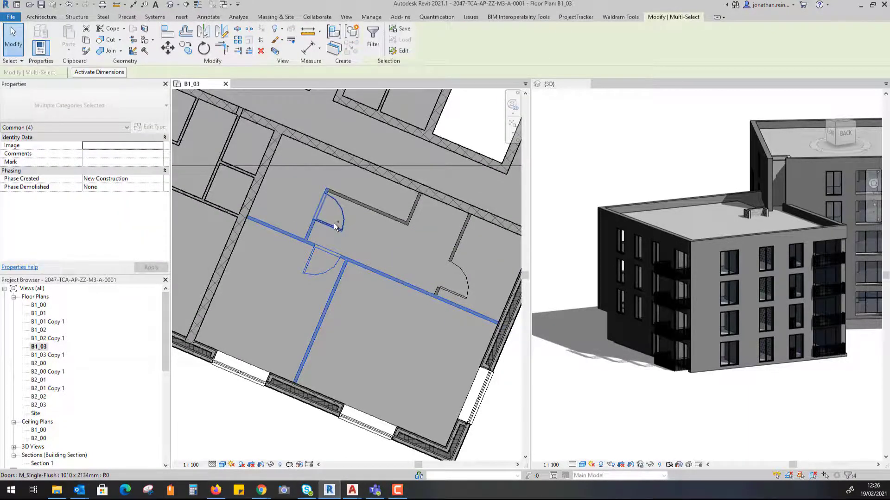
{"action": "left_click", "coordinate": [361, 202], "text": "ctrl"}
{"action": "left_click", "coordinate": [416, 209], "text": "ctrl"}
{"action": "left_click", "coordinate": [458, 239], "text": "ctrl"}
{"action": "left_click", "coordinate": [453, 278], "text": "ctrl"}
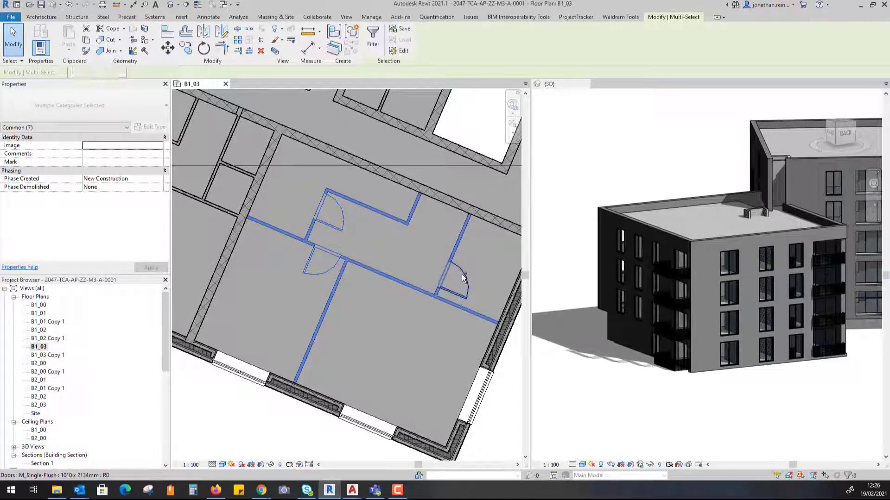
{"action": "left_click", "coordinate": [482, 392], "text": "ctrl"}
{"action": "left_click", "coordinate": [482, 392], "text": "ctrl"}
{"action": "left_click", "coordinate": [366, 422], "text": "ctrl"}
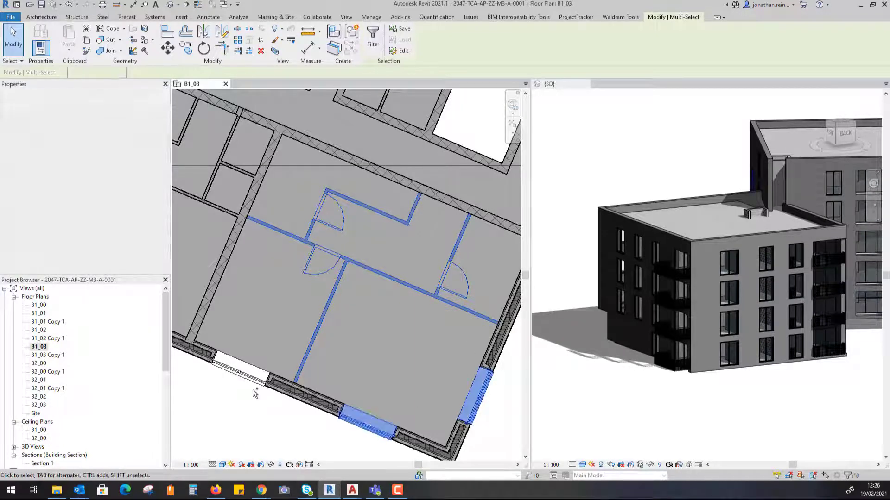
{"action": "left_click", "coordinate": [241, 368], "text": "ctrl"}
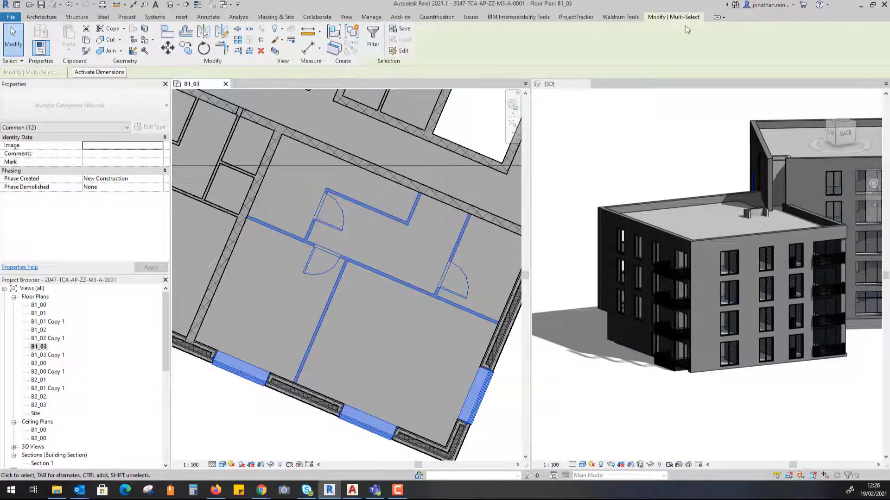
{"action": "left_click", "coordinate": [353, 32]}
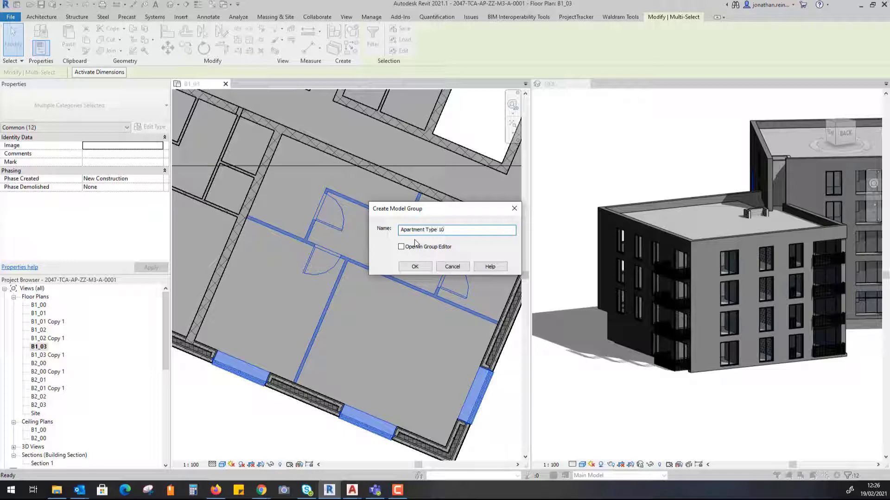
{"action": "left_click", "coordinate": [414, 267]}
{"action": "scroll", "coordinate": [413, 268], "scroll_direction": "down", "scroll_amount": 2}
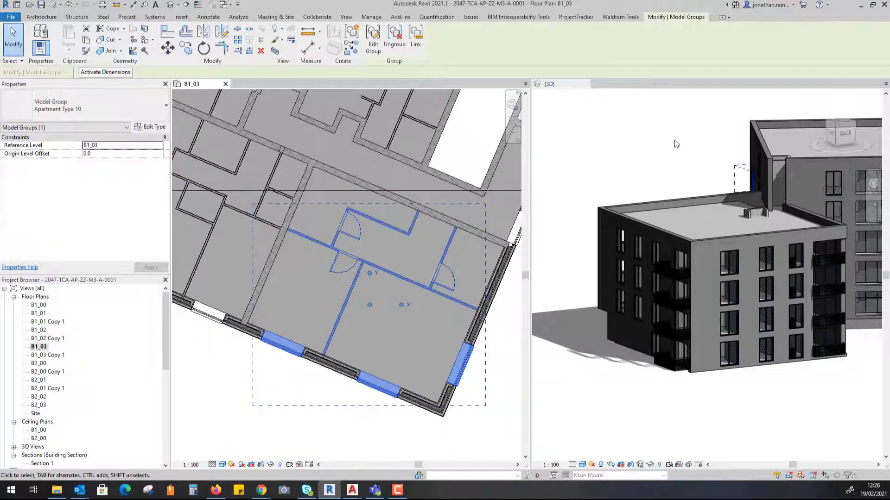
Move the Section 1 line down so it cuts through the new apartment and open its section view
{"action": "middle_click_drag", "start_coordinate": [640, 155], "coordinate": [664, 362], "text": "shift"}
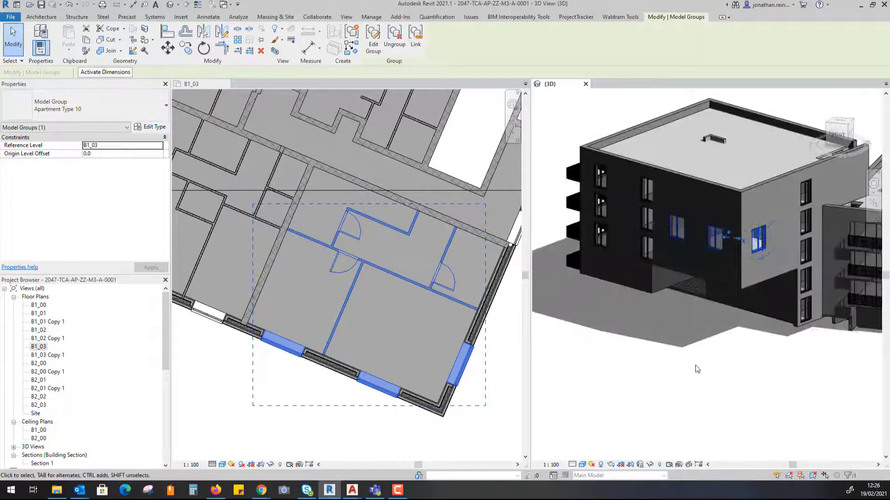
{"action": "scroll", "coordinate": [697, 369], "scroll_direction": "down", "scroll_amount": 3}
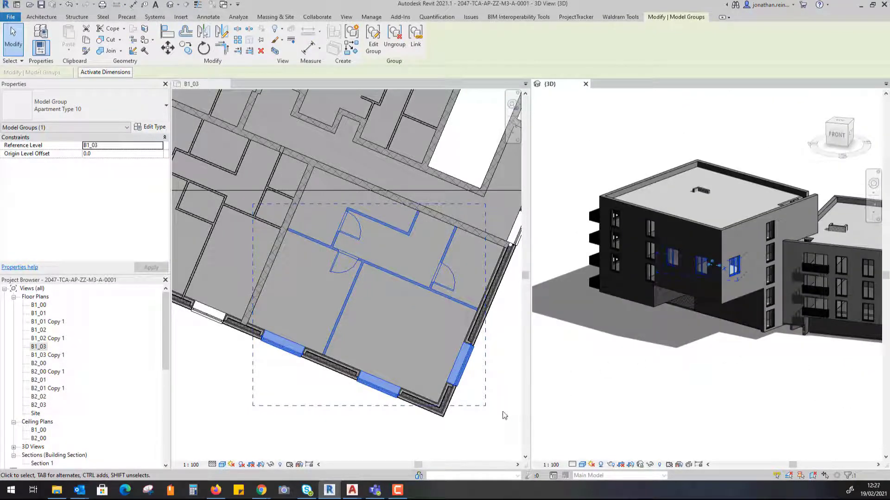
{"action": "scroll", "coordinate": [467, 308], "scroll_direction": "down", "scroll_amount": 5}
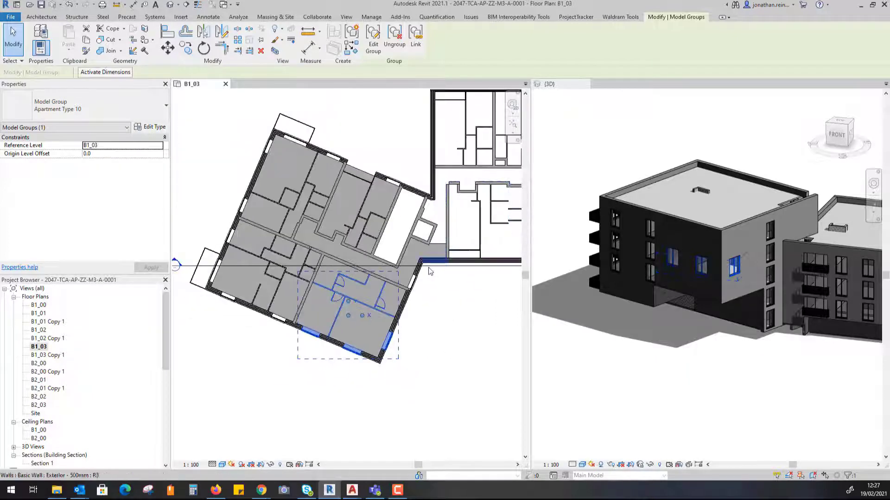
{"action": "left_click", "coordinate": [429, 267]}
{"action": "scroll", "coordinate": [429, 271], "scroll_direction": "up", "scroll_amount": 3}
{"action": "key", "text": "Escape"}
{"action": "left_click", "coordinate": [437, 265]}
{"action": "scroll", "coordinate": [439, 266], "scroll_direction": "down", "scroll_amount": 1}
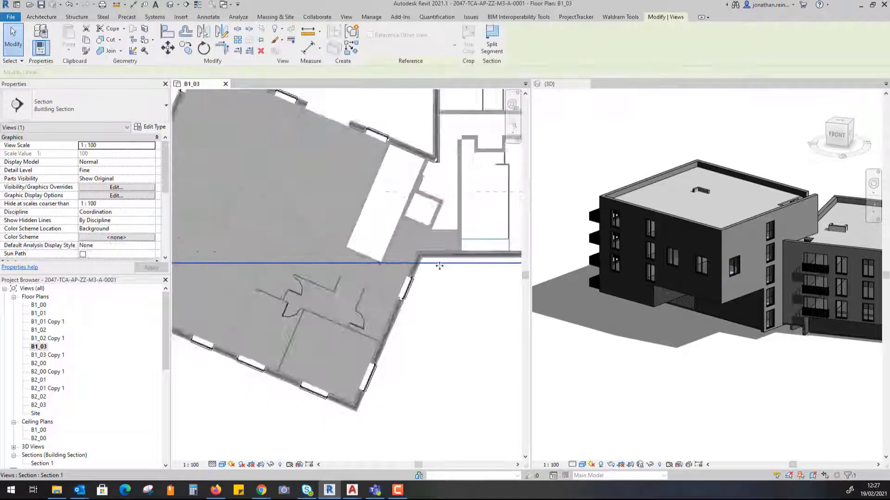
{"action": "scroll", "coordinate": [439, 265], "scroll_direction": "down", "scroll_amount": 1}
{"action": "left_click_drag", "start_coordinate": [439, 266], "coordinate": [429, 327]}
{"action": "right_click", "coordinate": [428, 329]}
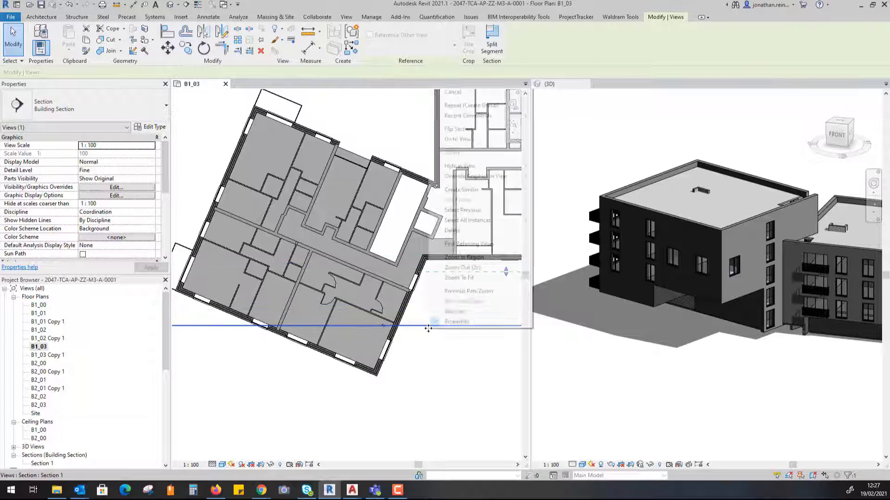
{"action": "left_click", "coordinate": [471, 140]}
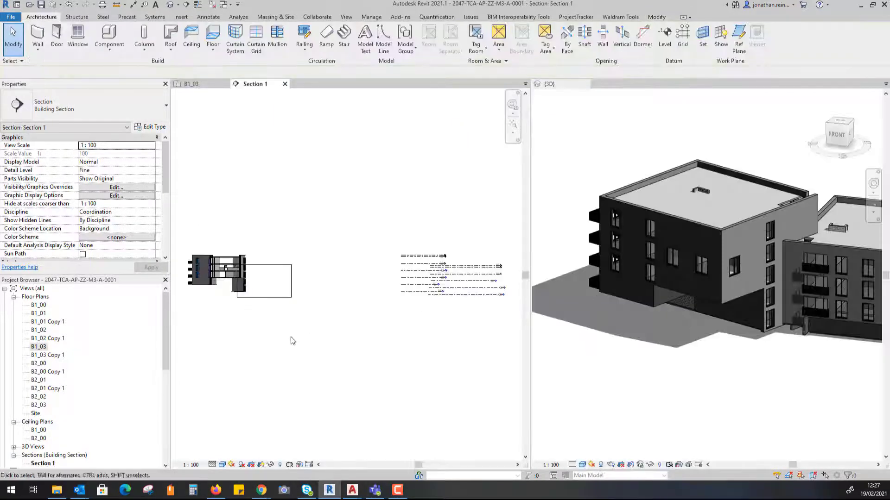
Copy the Apartment Type 10 group straight up from level B1_03 to the floor slab of level B1_04
{"action": "scroll", "coordinate": [293, 259], "scroll_direction": "up", "scroll_amount": 8}
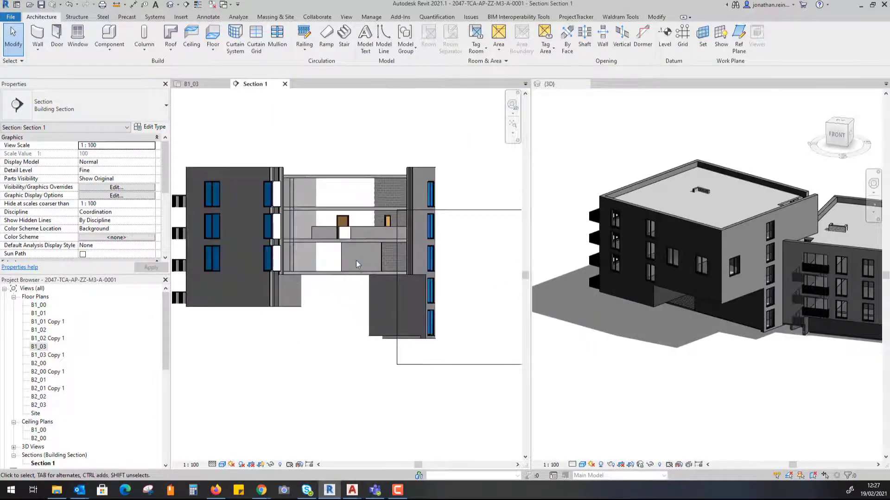
{"action": "scroll", "coordinate": [330, 261], "scroll_direction": "up", "scroll_amount": 3}
{"action": "scroll", "coordinate": [329, 261], "scroll_direction": "down", "scroll_amount": 1}
{"action": "middle_click_drag", "start_coordinate": [331, 262], "coordinate": [415, 266]}
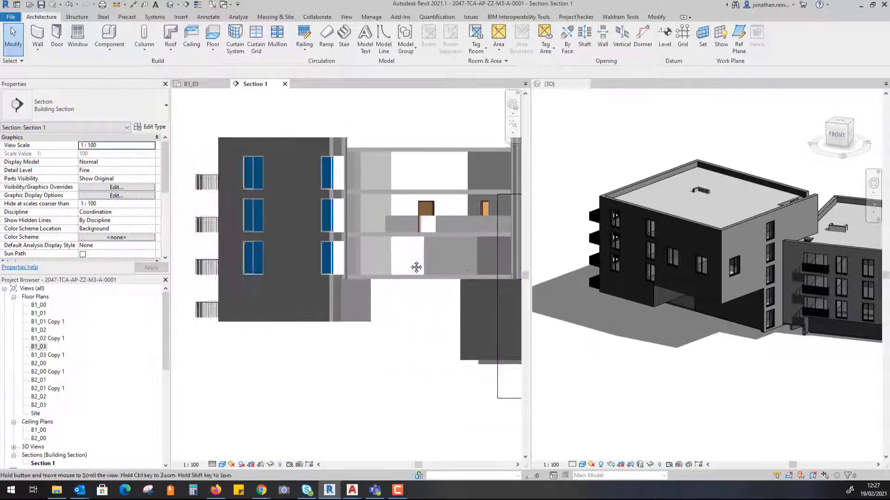
{"action": "left_click", "coordinate": [409, 226]}
{"action": "scroll", "coordinate": [427, 171], "scroll_direction": "up", "scroll_amount": 2}
{"action": "middle_click_drag", "start_coordinate": [427, 171], "coordinate": [322, 173]}
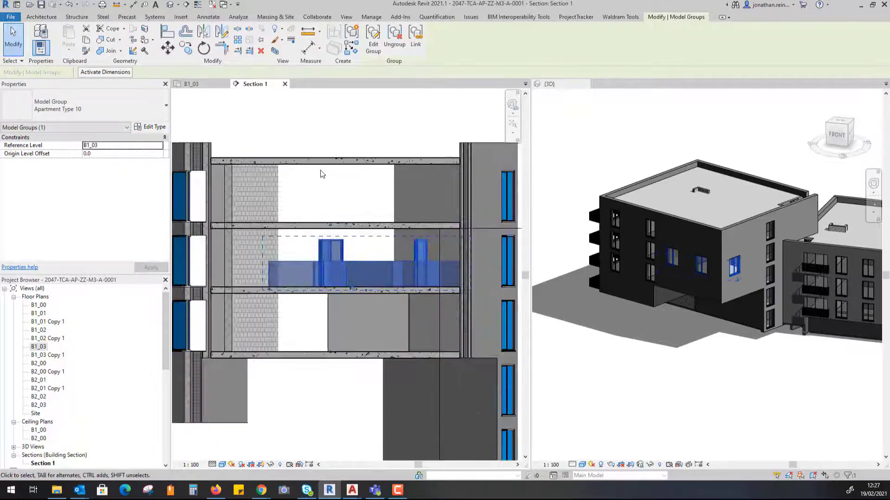
{"action": "left_click", "coordinate": [186, 49]}
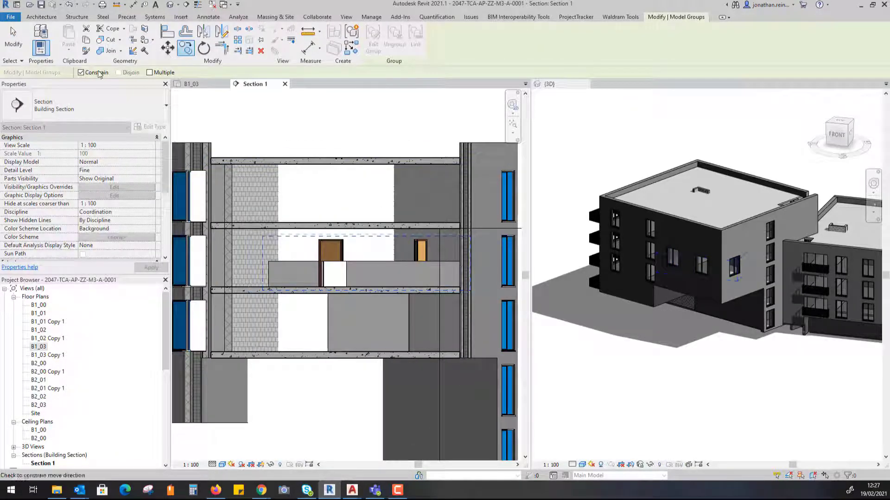
{"action": "scroll", "coordinate": [265, 273], "scroll_direction": "up", "scroll_amount": 3}
{"action": "left_click", "coordinate": [256, 287]}
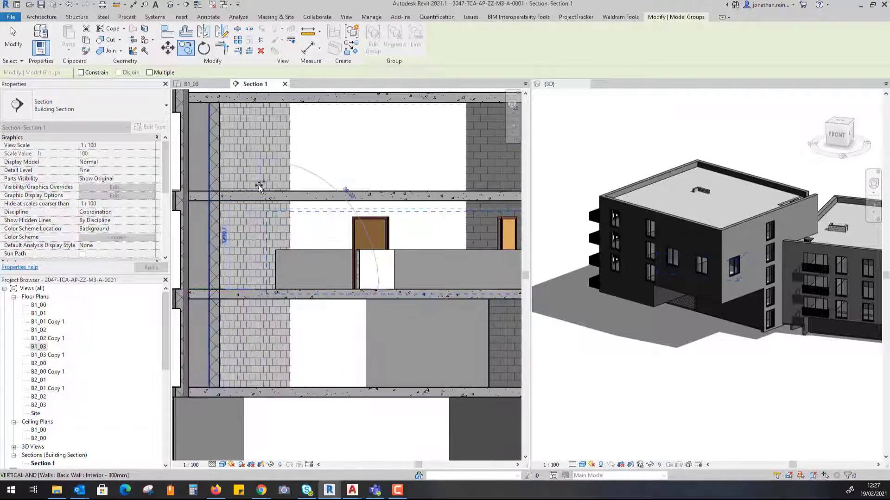
{"action": "left_click", "coordinate": [259, 190]}
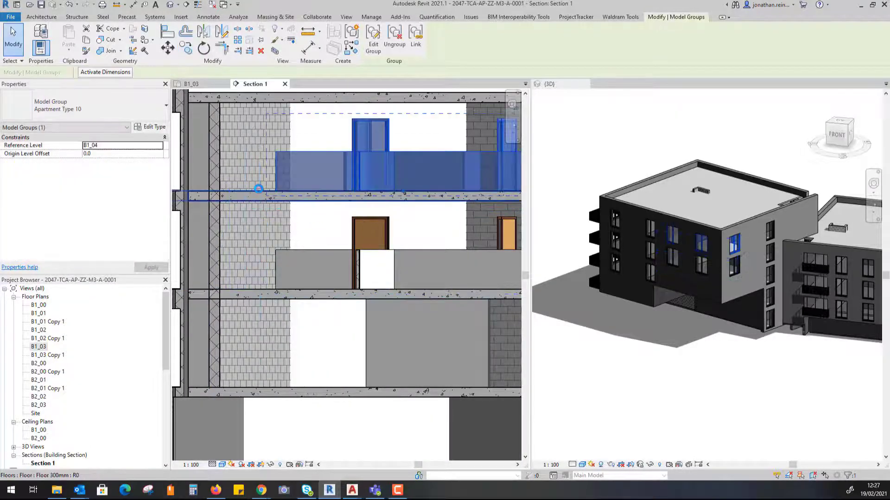
{"action": "scroll", "coordinate": [251, 197], "scroll_direction": "down", "scroll_amount": 2}
{"action": "left_click", "coordinate": [186, 49]}
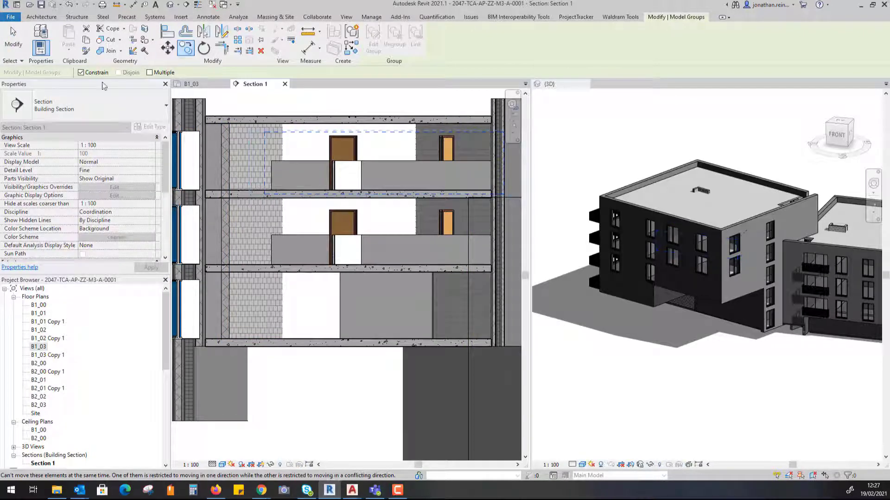
{"action": "left_click", "coordinate": [188, 50]}
{"action": "key", "text": "Escape"}
Copy the B1_03 Apartment Type 10 group straight down to level B1_02 with the movement constraint off
{"action": "left_click", "coordinate": [334, 246]}
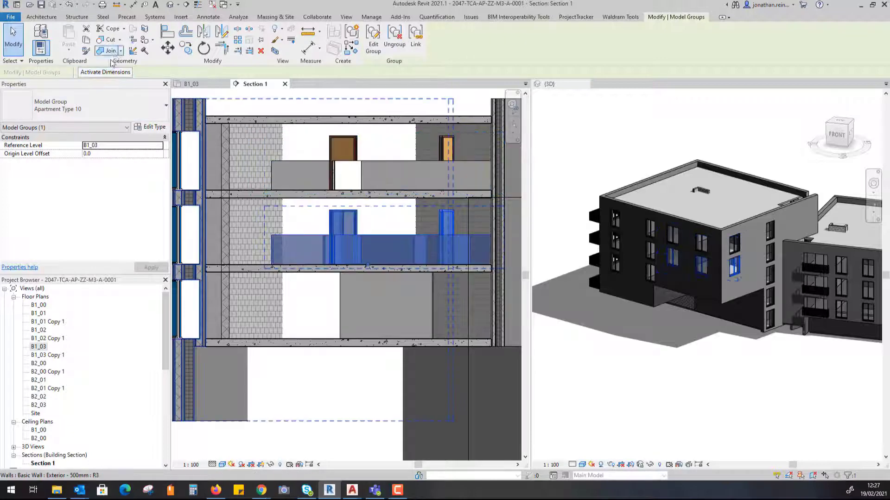
{"action": "left_click", "coordinate": [185, 48]}
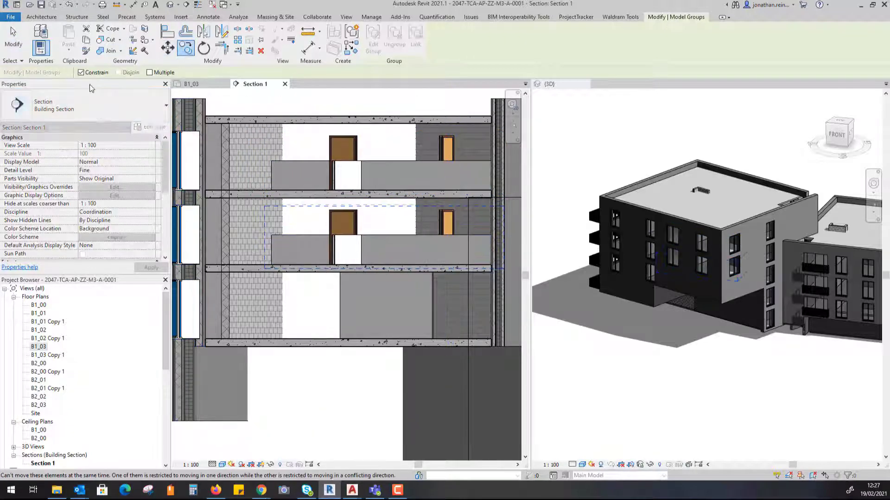
{"action": "left_click", "coordinate": [95, 74]}
{"action": "left_click", "coordinate": [260, 267]}
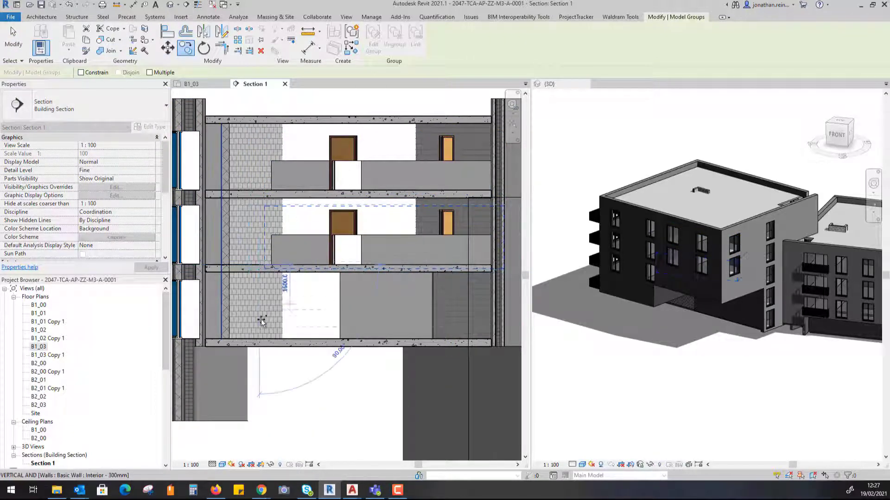
{"action": "left_click", "coordinate": [259, 337]}
{"action": "key", "text": "Escape"}
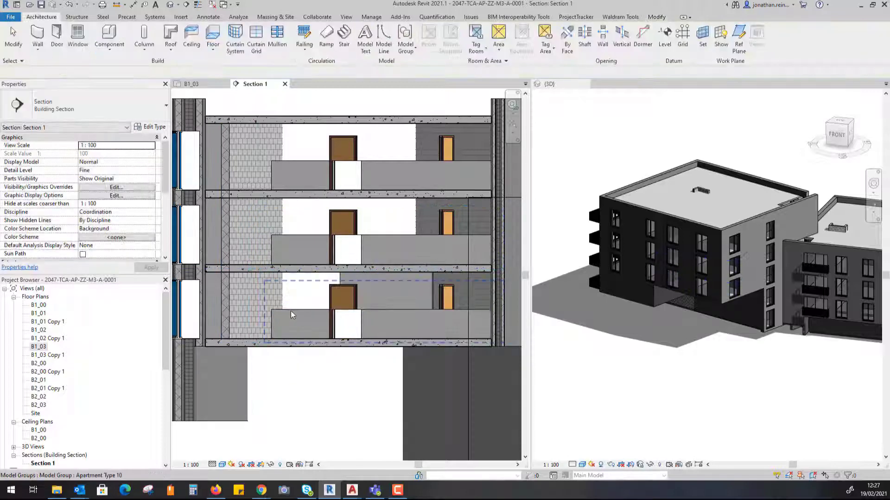
Open the Apartment Type 10 group on level B1_02 for editing
{"action": "left_click", "coordinate": [291, 311]}
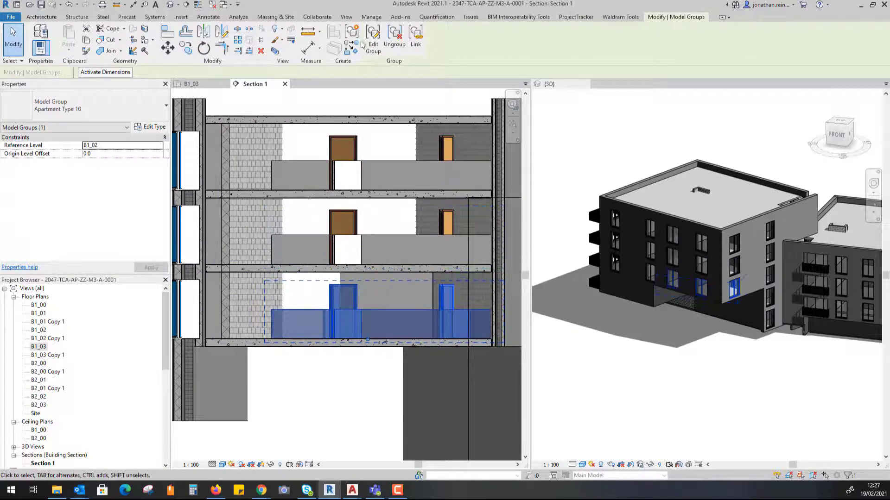
{"action": "left_click", "coordinate": [376, 40]}
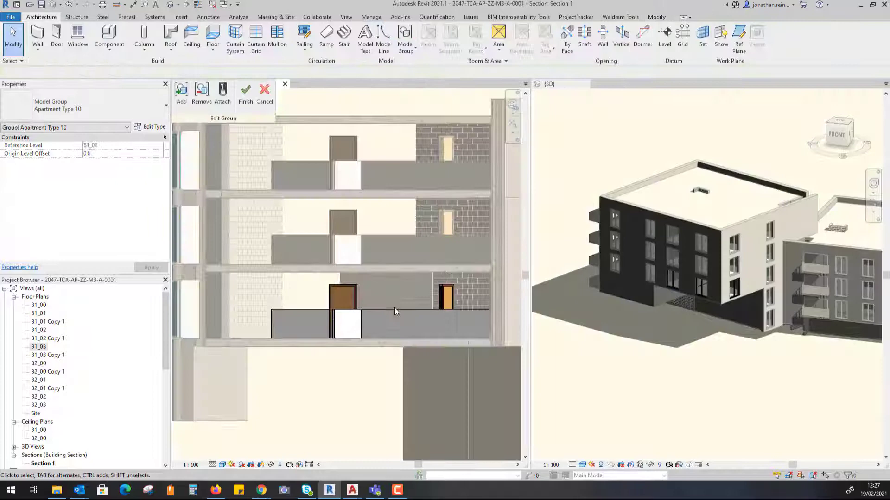
{"action": "right_click", "coordinate": [389, 312]}
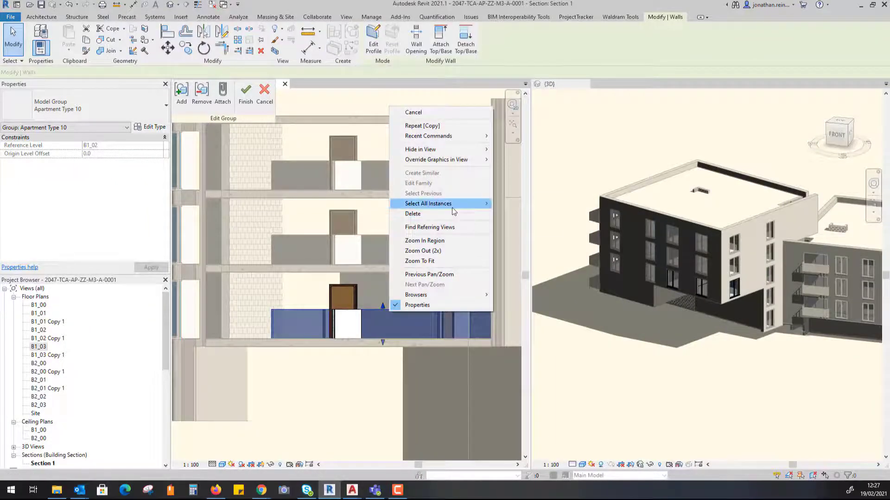
{"action": "mouse_move", "coordinate": [453, 209]}
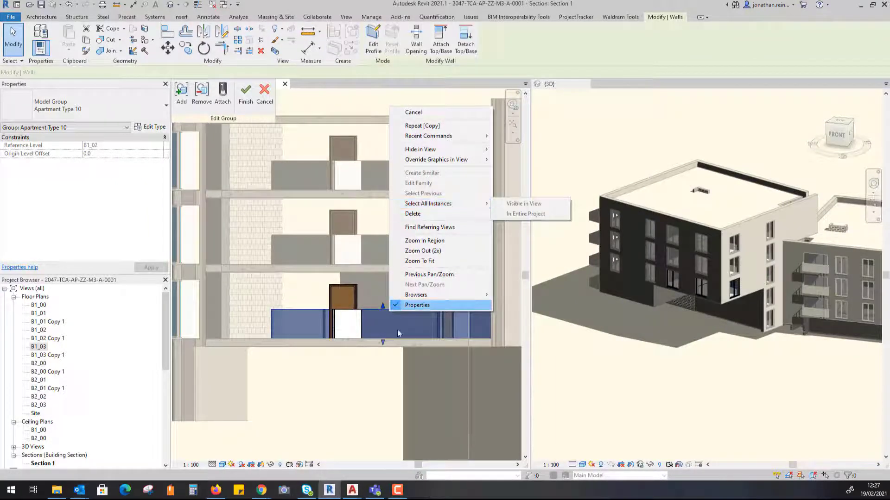
{"action": "left_click", "coordinate": [341, 102]}
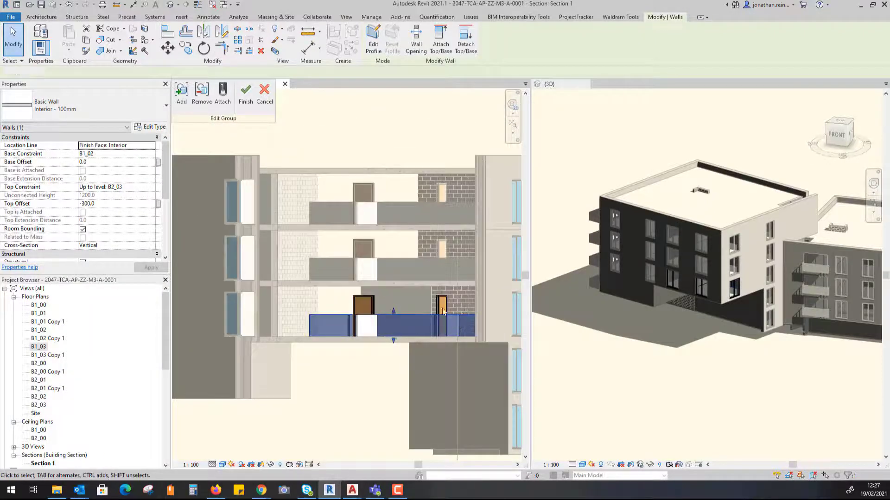
Set the top constraint of all the walls in the B1_02 Apartment Type 10 group to level B1_03 and finish editing the group
{"action": "left_click_drag", "start_coordinate": [442, 312], "coordinate": [329, 326]}
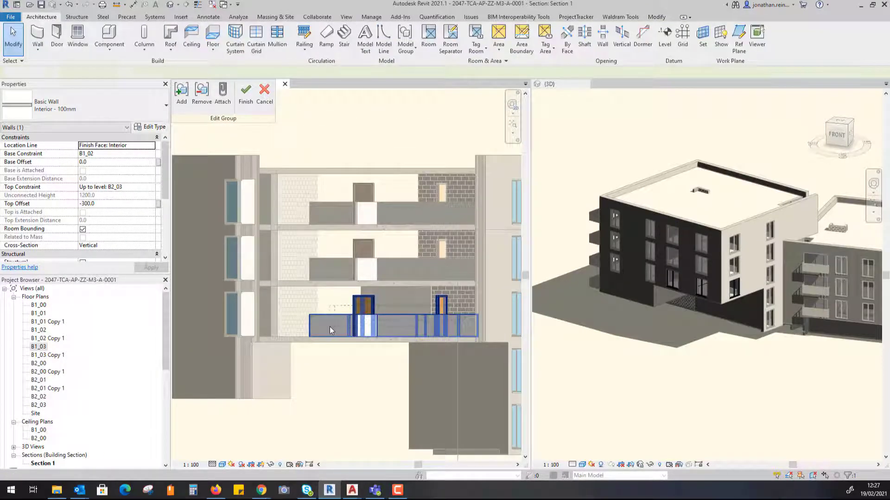
{"action": "left_click", "coordinate": [98, 129]}
{"action": "left_click", "coordinate": [39, 151]}
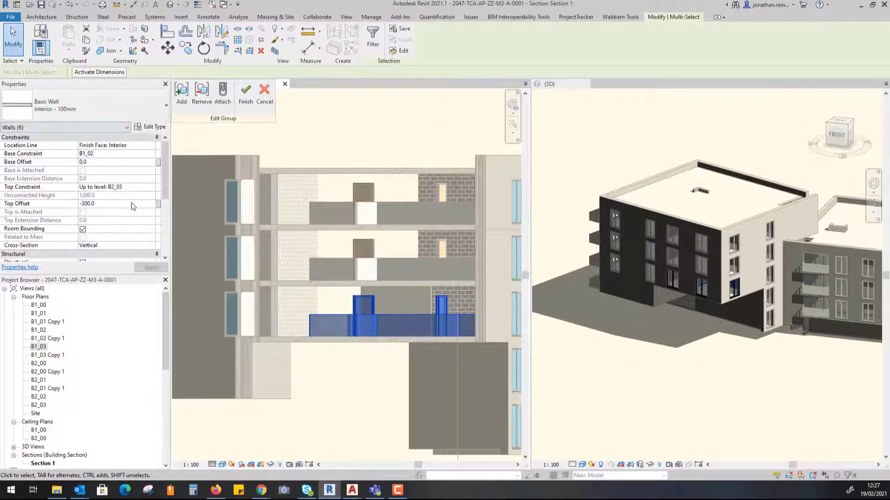
{"action": "left_click", "coordinate": [153, 188]}
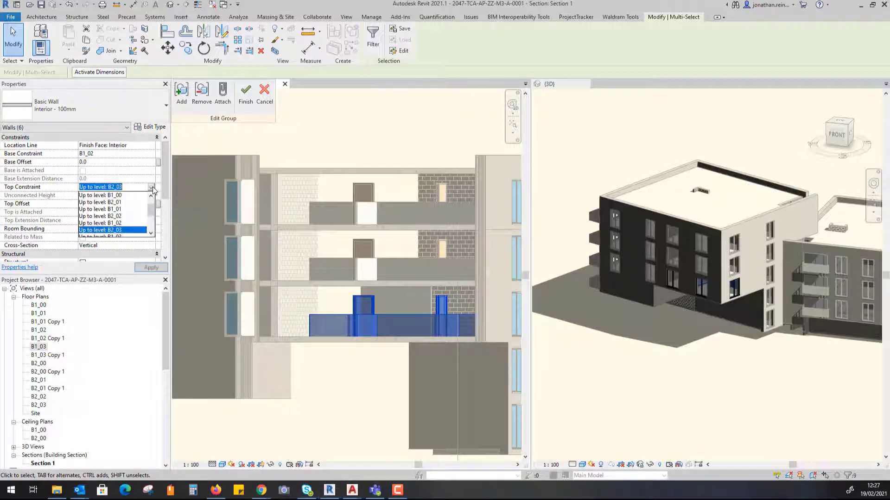
{"action": "left_click", "coordinate": [151, 234]}
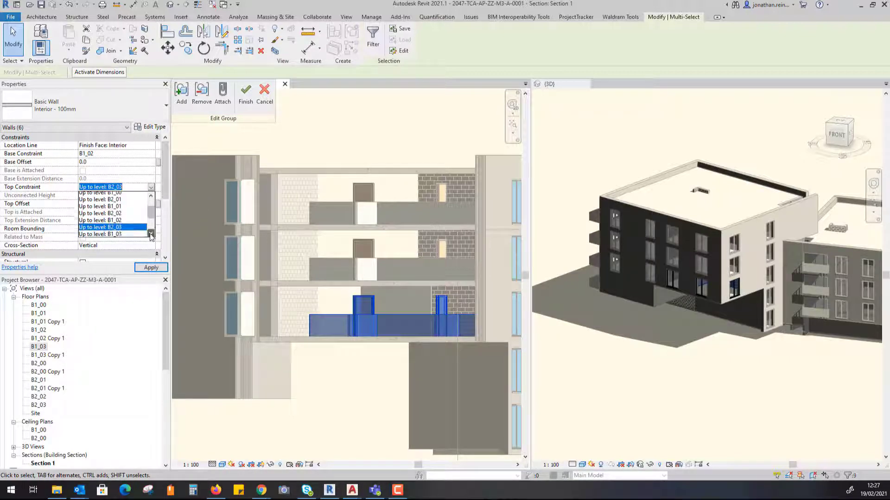
{"action": "left_click", "coordinate": [121, 232]}
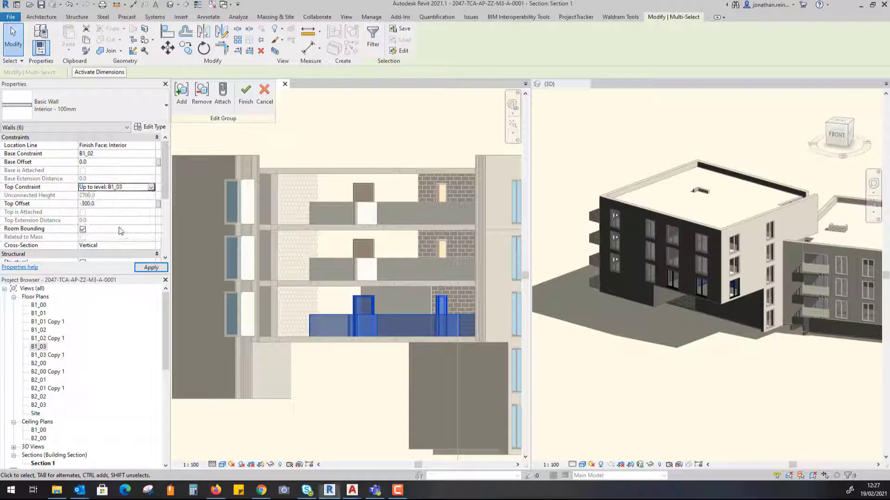
{"action": "left_click", "coordinate": [152, 268]}
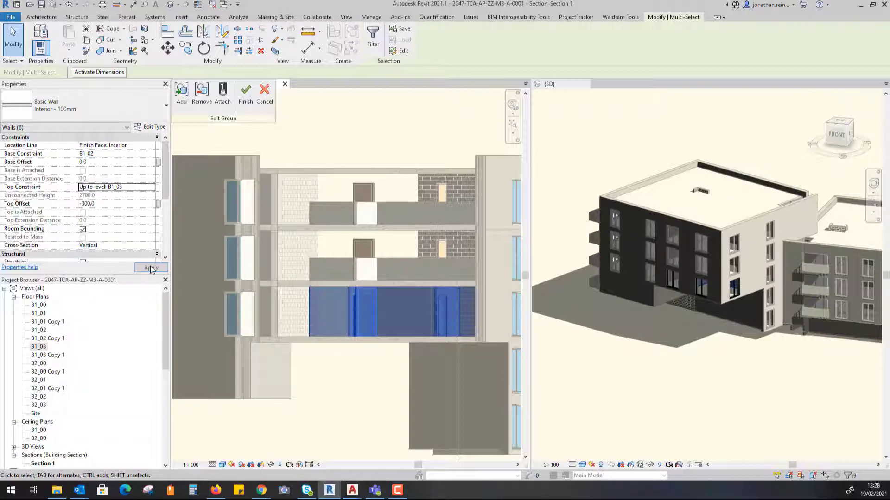
{"action": "left_click", "coordinate": [247, 95]}
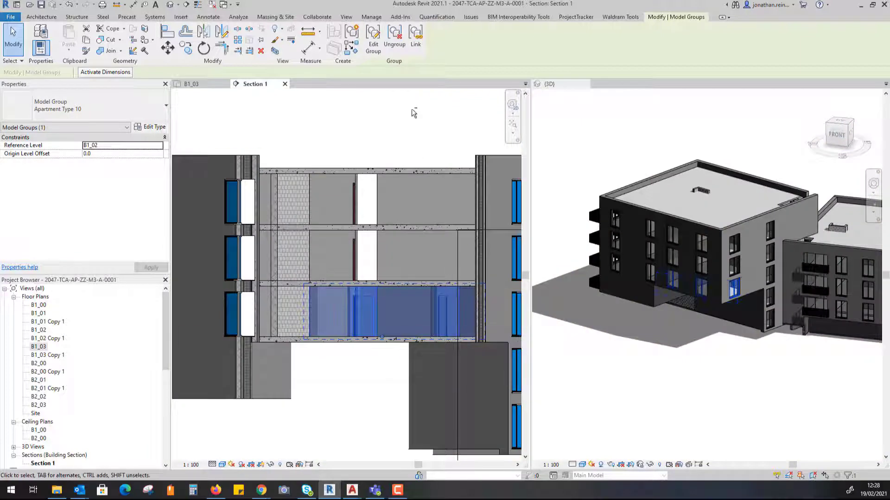
Temporarily hide the B1_RF roof floor slab in the 3D view to expose the top-floor apartments
{"action": "middle_click_drag", "start_coordinate": [420, 124], "coordinate": [396, 159]}
{"action": "middle_click_drag", "start_coordinate": [639, 363], "coordinate": [780, 351], "text": "shift"}
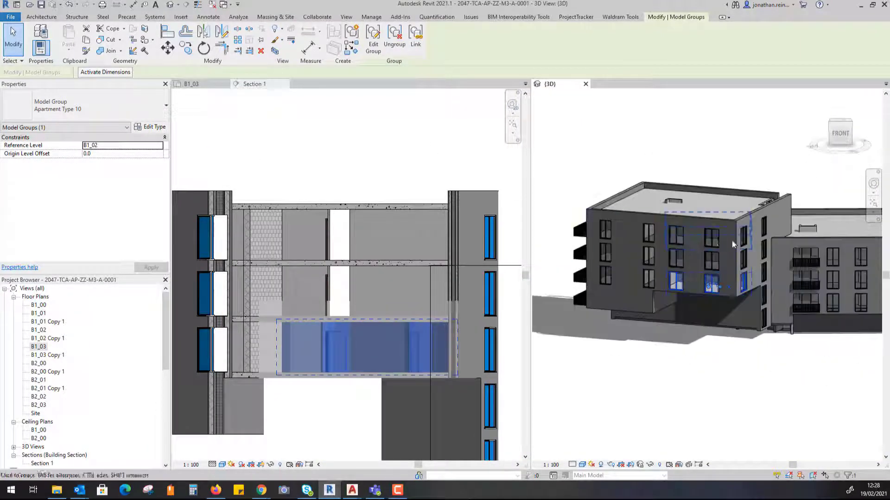
{"action": "left_click", "coordinate": [709, 238]}
{"action": "key", "text": "ctrl+z"}
{"action": "key", "text": "ctrl+z"}
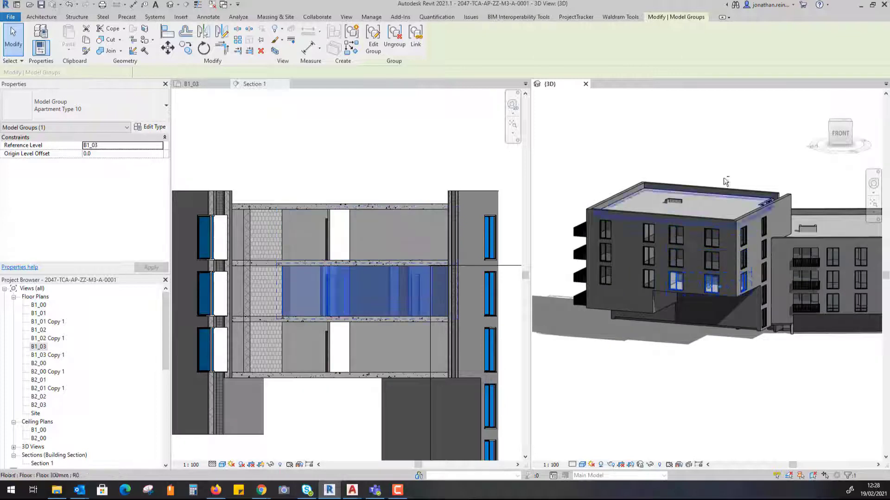
{"action": "middle_click_drag", "start_coordinate": [711, 288], "coordinate": [753, 163], "text": "shift"}
{"action": "left_click", "coordinate": [751, 160]}
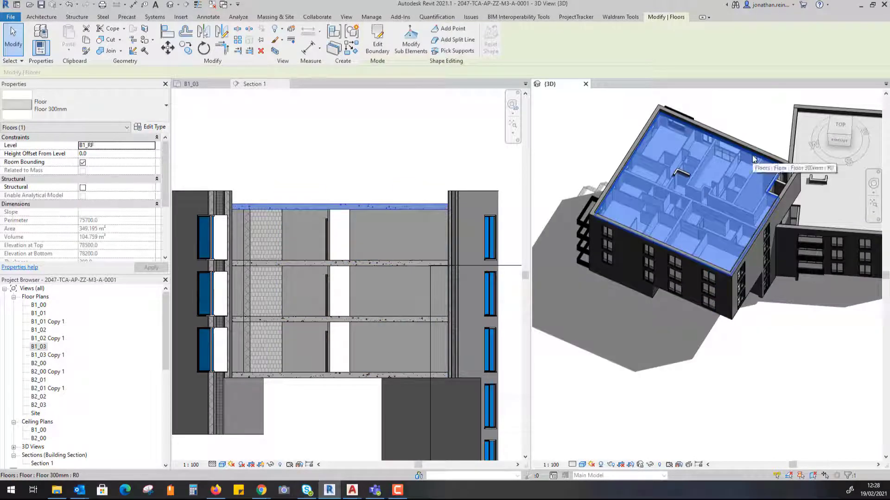
{"action": "key", "text": "h"}
{"action": "key", "text": "h"}
Edit the Apartment Type 10 group on level B1_04, delete its front-facade window farther from the building corner, and finish the group
{"action": "middle_click_drag", "start_coordinate": [809, 360], "coordinate": [808, 373], "text": "shift"}
{"action": "left_click", "coordinate": [710, 234]}
{"action": "scroll", "coordinate": [725, 237], "scroll_direction": "up", "scroll_amount": 3}
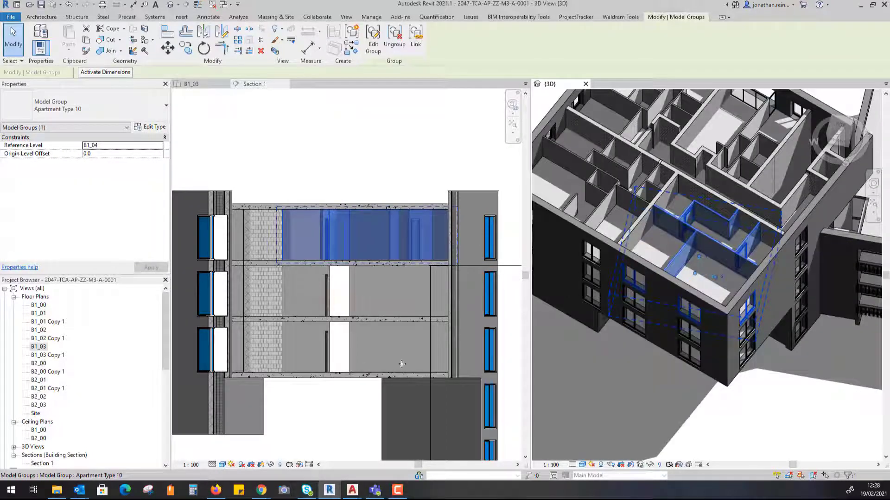
{"action": "left_click", "coordinate": [371, 46]}
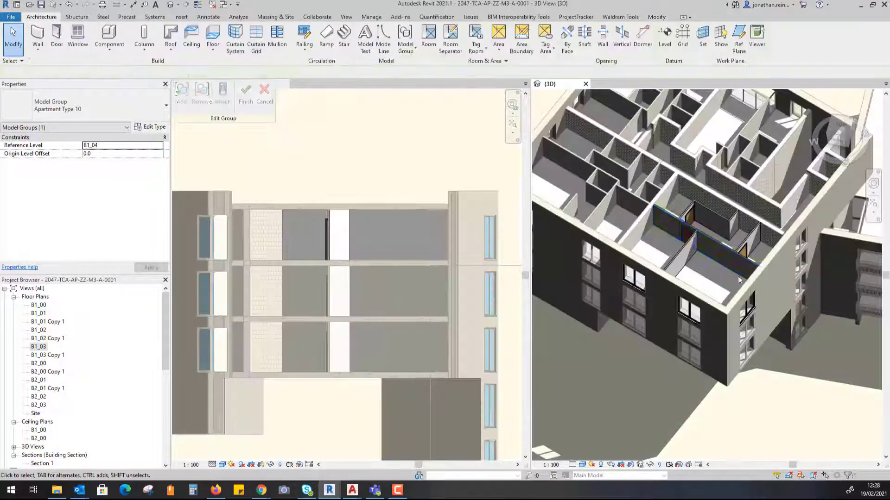
{"action": "middle_click_drag", "start_coordinate": [753, 274], "coordinate": [745, 256], "text": "shift"}
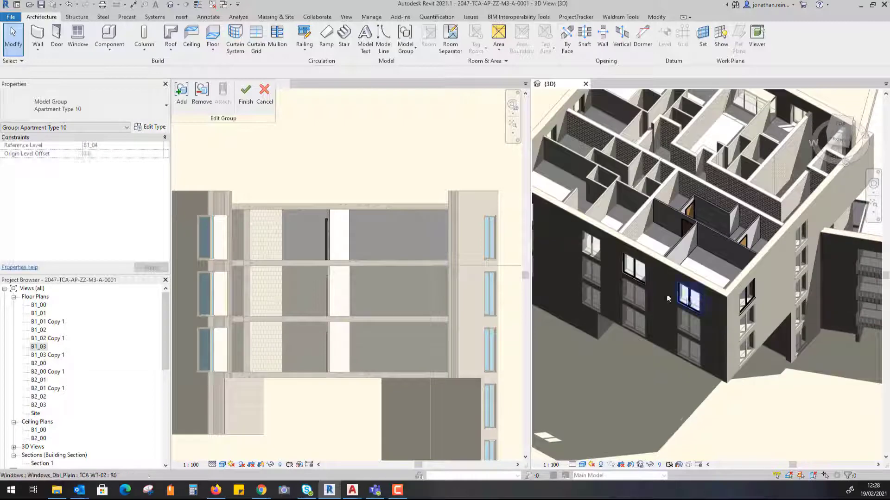
{"action": "left_click", "coordinate": [639, 276]}
{"action": "key", "text": "Escape"}
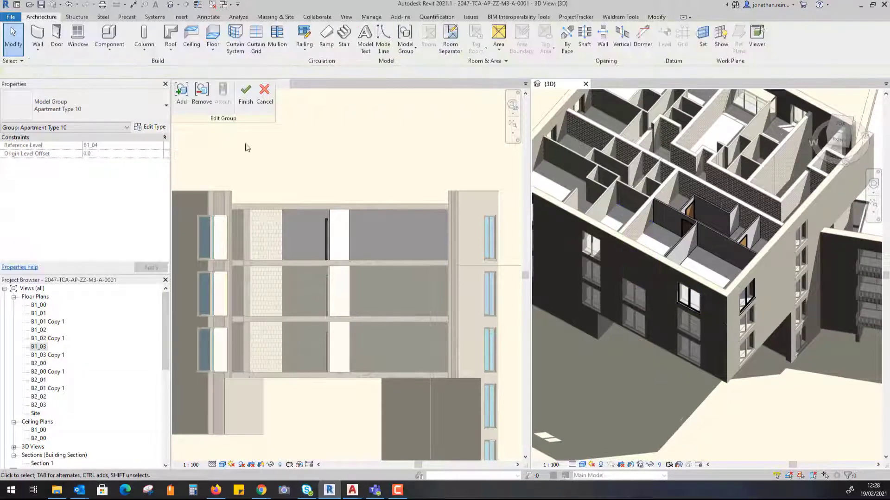
{"action": "left_click", "coordinate": [246, 97]}
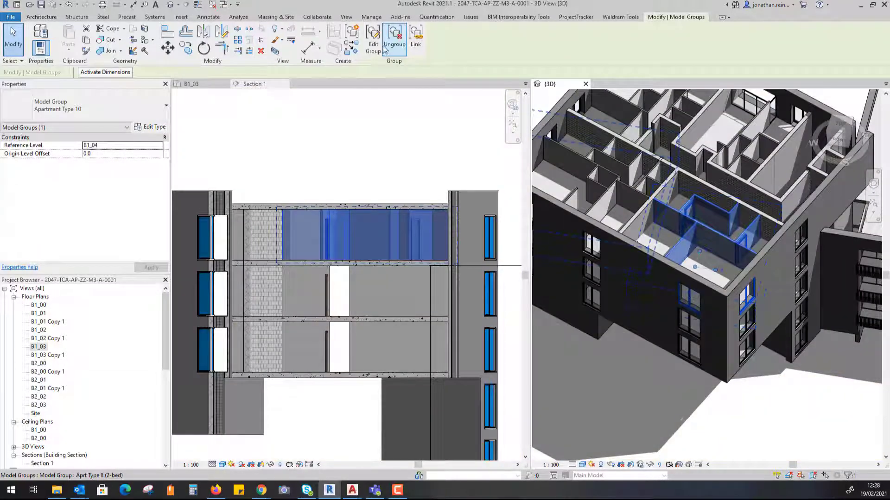
{"action": "left_click", "coordinate": [652, 403]}
{"action": "middle_click_drag", "start_coordinate": [783, 436], "coordinate": [804, 423], "text": "shift"}
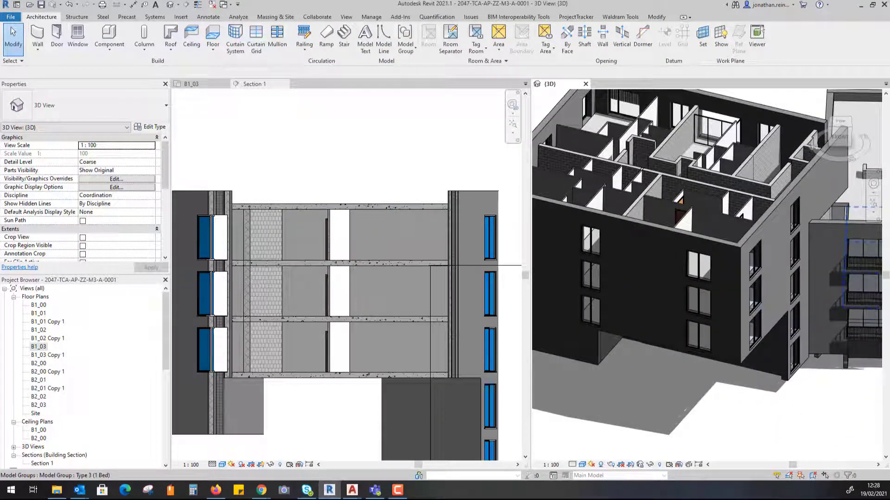